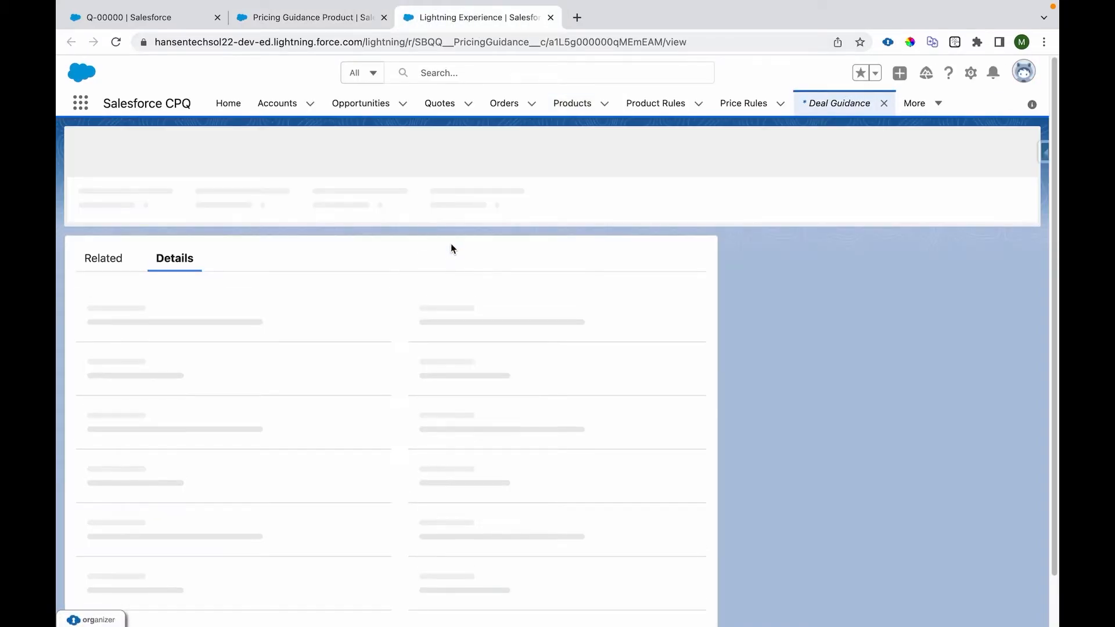
Review the Deal Guidance record's name, description, summary, explanation, Active and Include Prior Purchases fields.
{"action": "left_click_drag", "start_coordinate": [109, 155], "coordinate": [186, 158]}
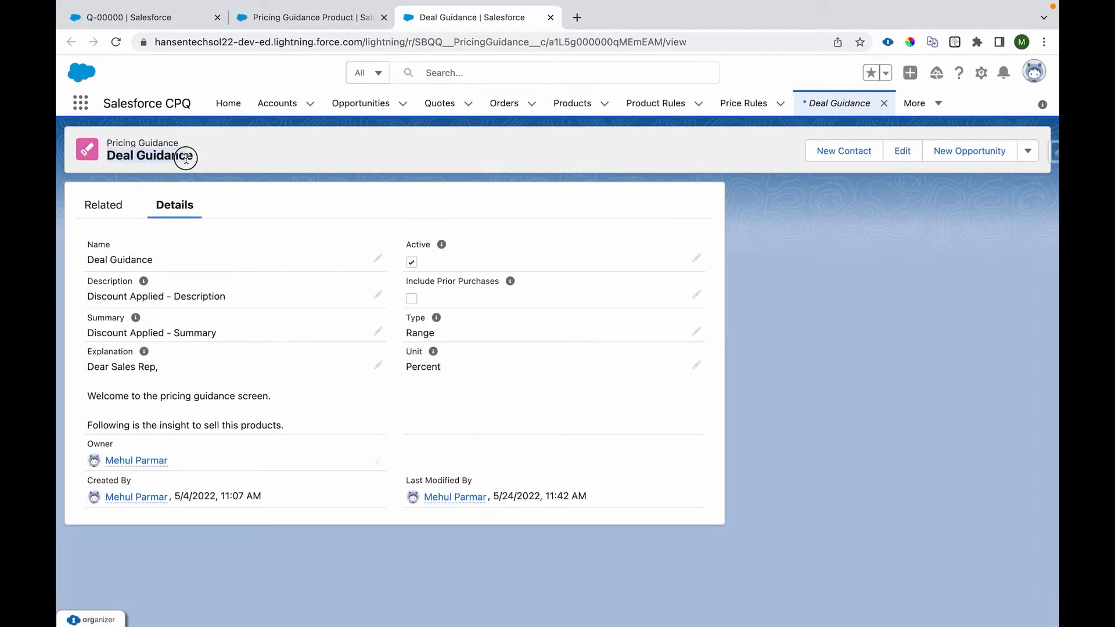
{"action": "left_click_drag", "start_coordinate": [88, 297], "coordinate": [261, 302]}
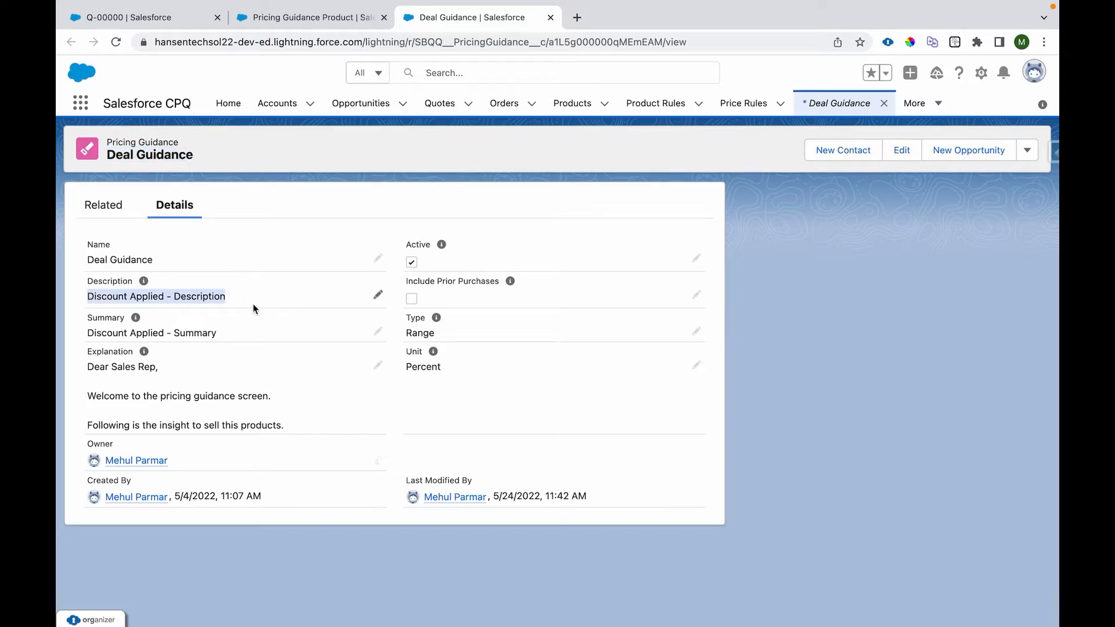
{"action": "left_click_drag", "start_coordinate": [88, 333], "coordinate": [272, 335]}
{"action": "left_click_drag", "start_coordinate": [88, 366], "coordinate": [299, 430]}
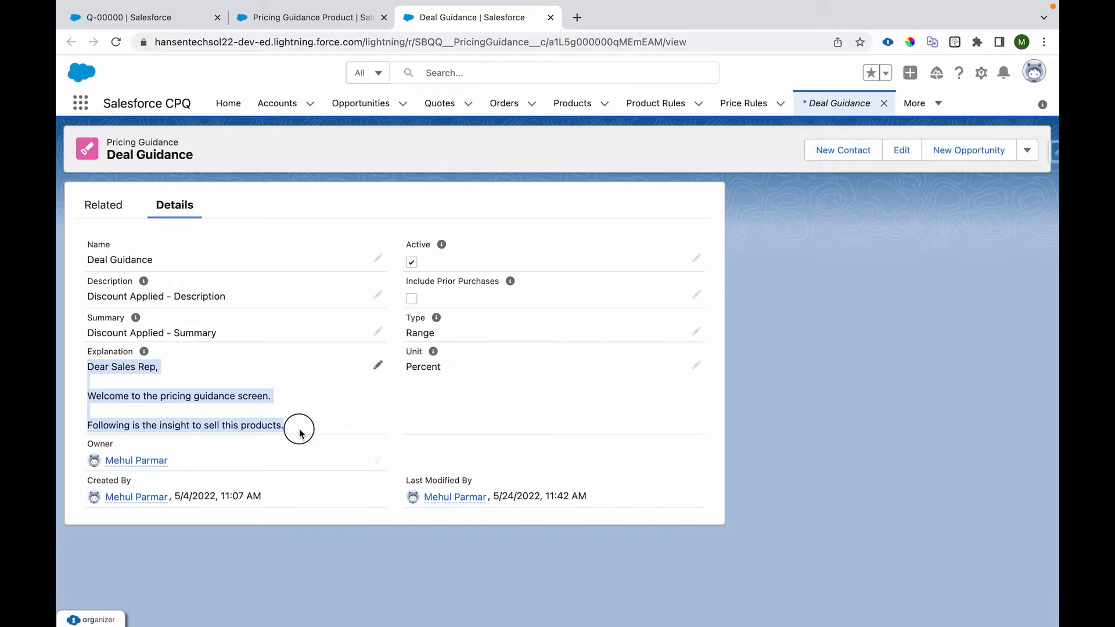
{"action": "left_click", "coordinate": [296, 428]}
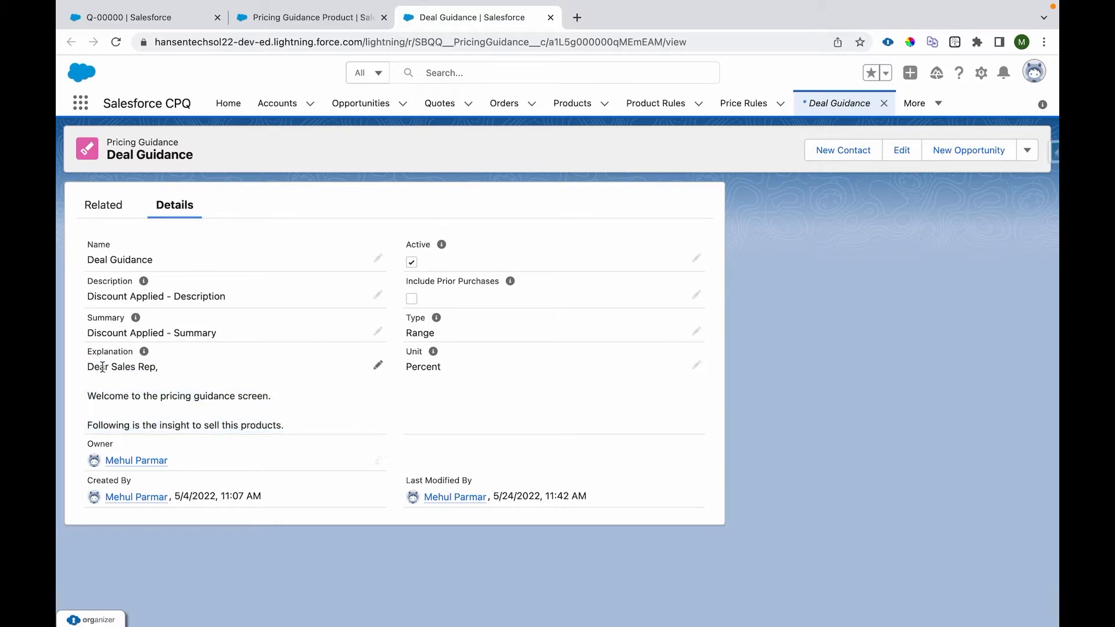
{"action": "left_click_drag", "start_coordinate": [87, 367], "coordinate": [276, 422]}
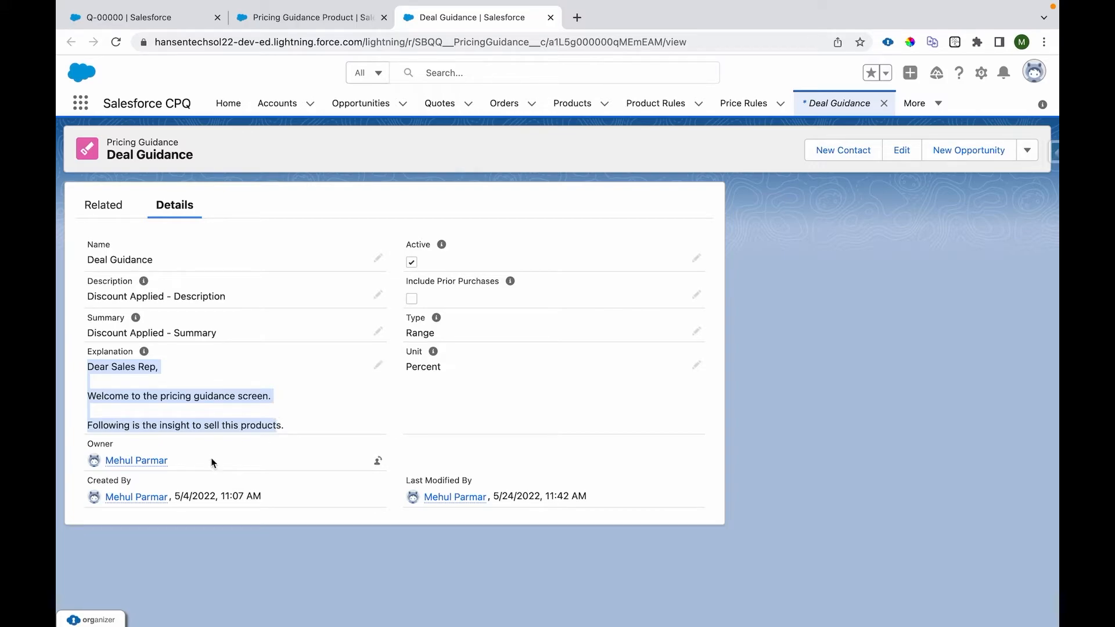
{"action": "left_click", "coordinate": [417, 248]}
{"action": "double_click", "coordinate": [418, 244]}
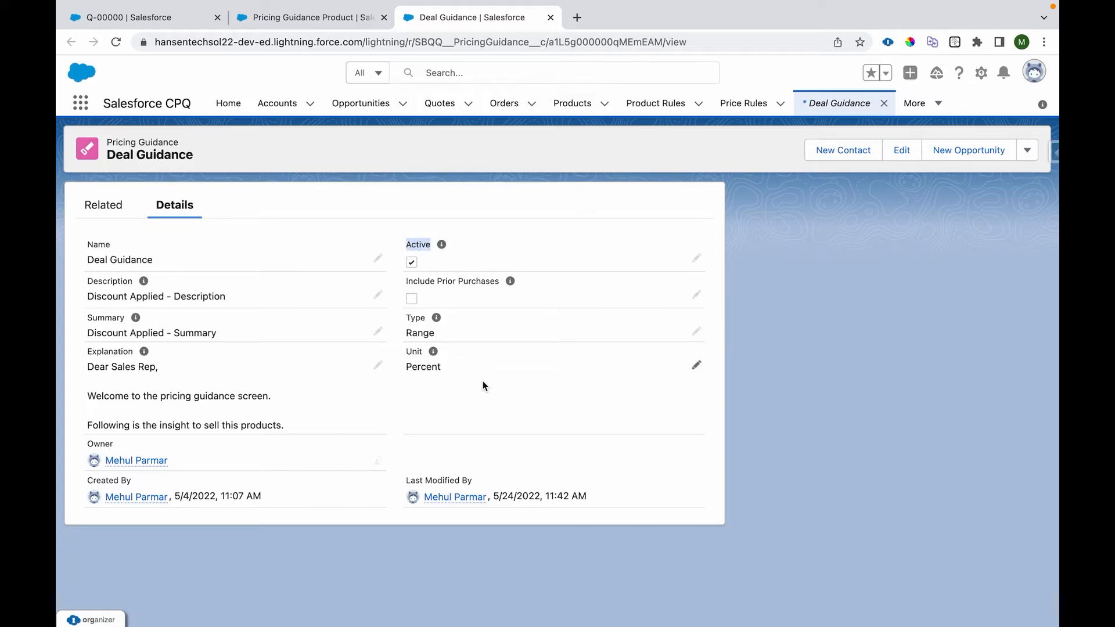
{"action": "left_click_drag", "start_coordinate": [409, 281], "coordinate": [505, 281]}
{"action": "left_click", "coordinate": [503, 406]}
Inspect the available Unit and Type options of the Deal Guidance record, leaving the edit without saving.
{"action": "left_click", "coordinate": [696, 366]}
{"action": "left_click", "coordinate": [523, 467]}
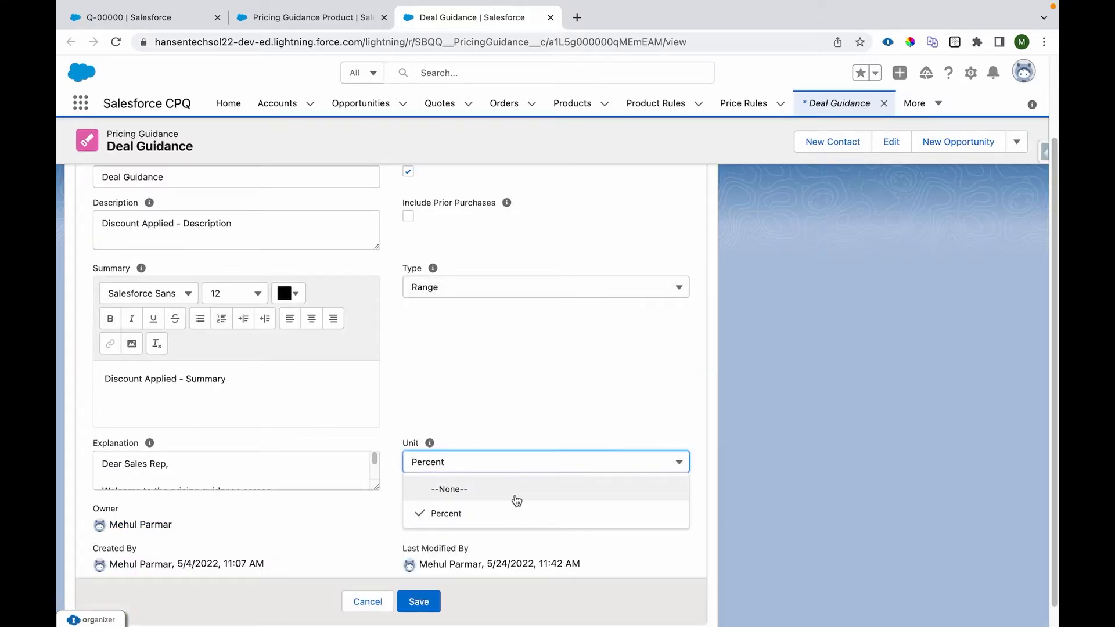
{"action": "left_click", "coordinate": [566, 290]}
{"action": "left_click", "coordinate": [531, 408]}
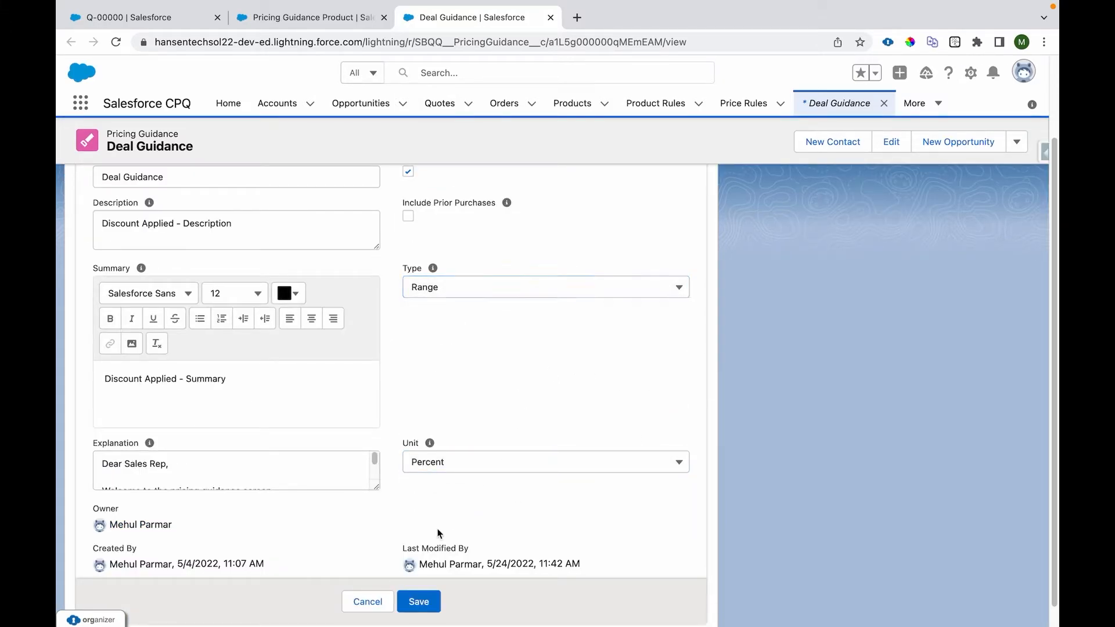
{"action": "left_click", "coordinate": [368, 601]}
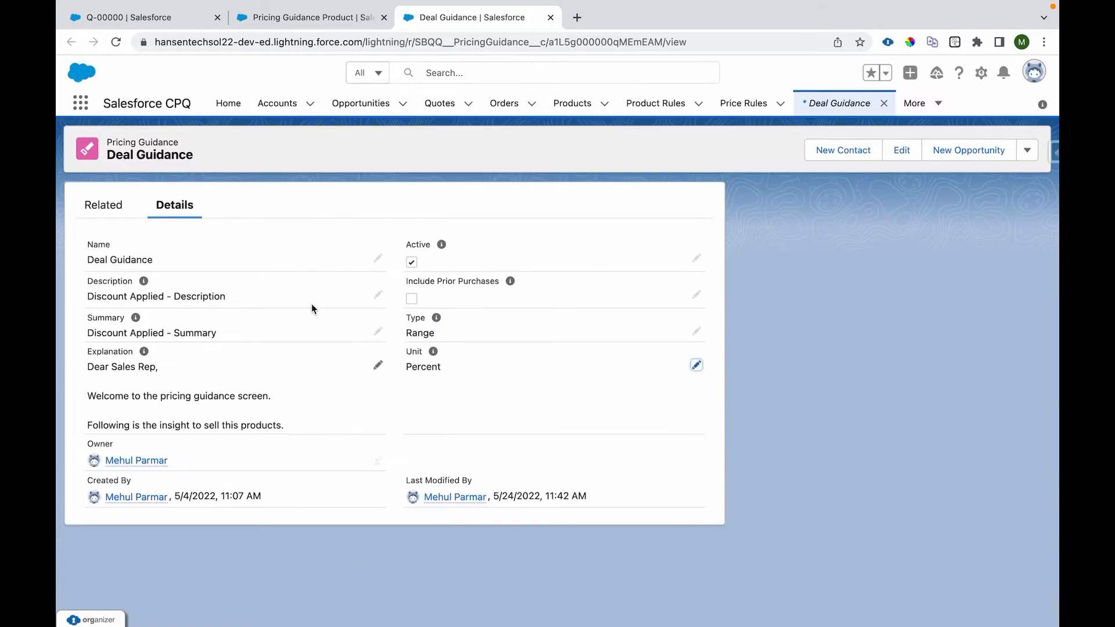
Show all pricing guidance tiers related to Deal Guidance and open Tier 1, Tier 2 and Tier 3 in separate browser tabs.
{"action": "left_click", "coordinate": [115, 211]}
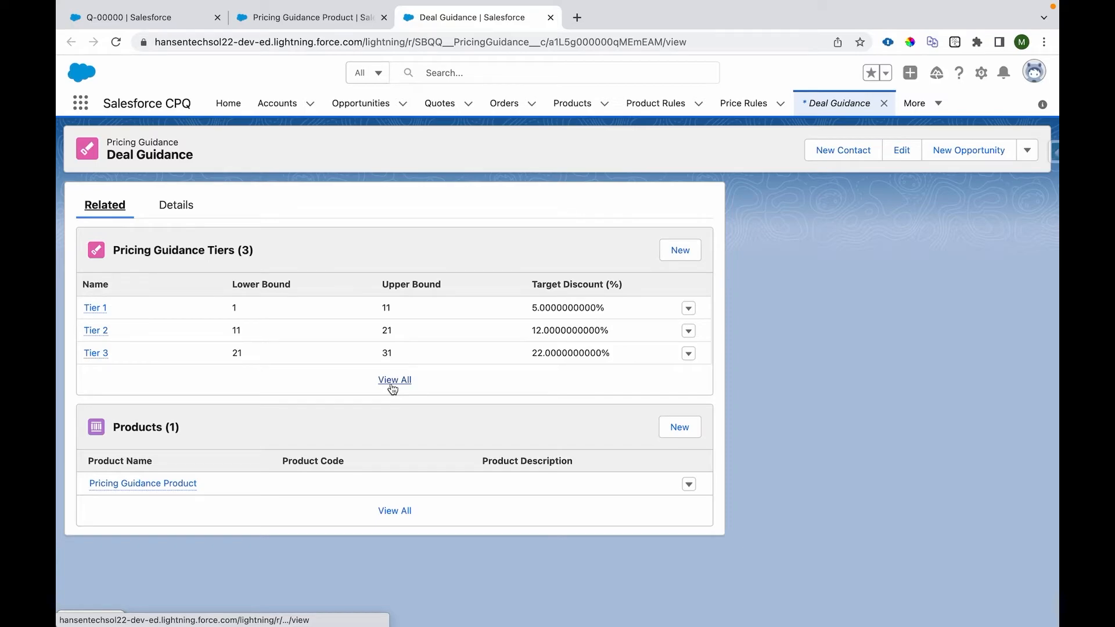
{"action": "left_click", "coordinate": [394, 380]}
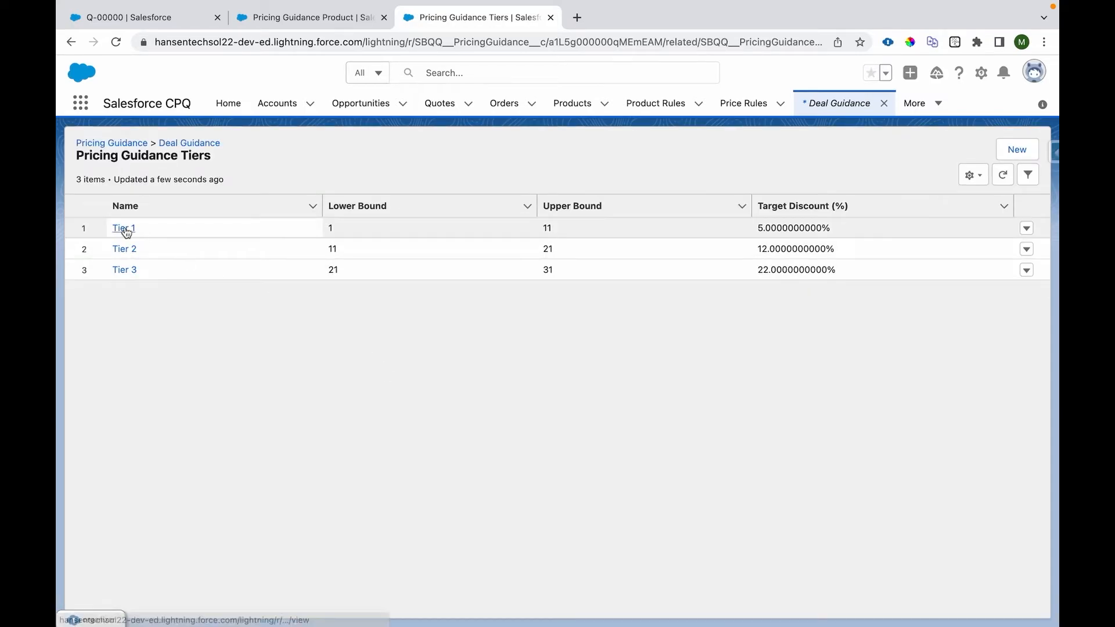
{"action": "left_click", "coordinate": [124, 229], "text": "super"}
{"action": "left_click", "coordinate": [124, 249], "text": "super"}
{"action": "left_click", "coordinate": [124, 270], "text": "super"}
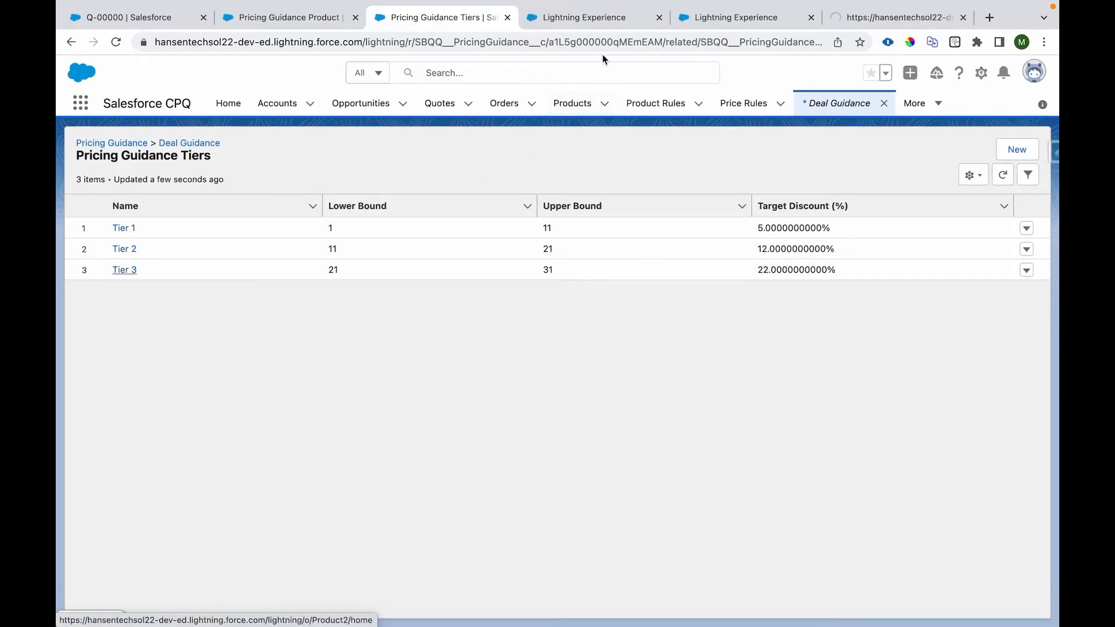
Examine the lower and upper bounds and the target, norm and floor discounts of Tier 1, Tier 2 and Tier 3.
{"action": "left_click", "coordinate": [604, 19]}
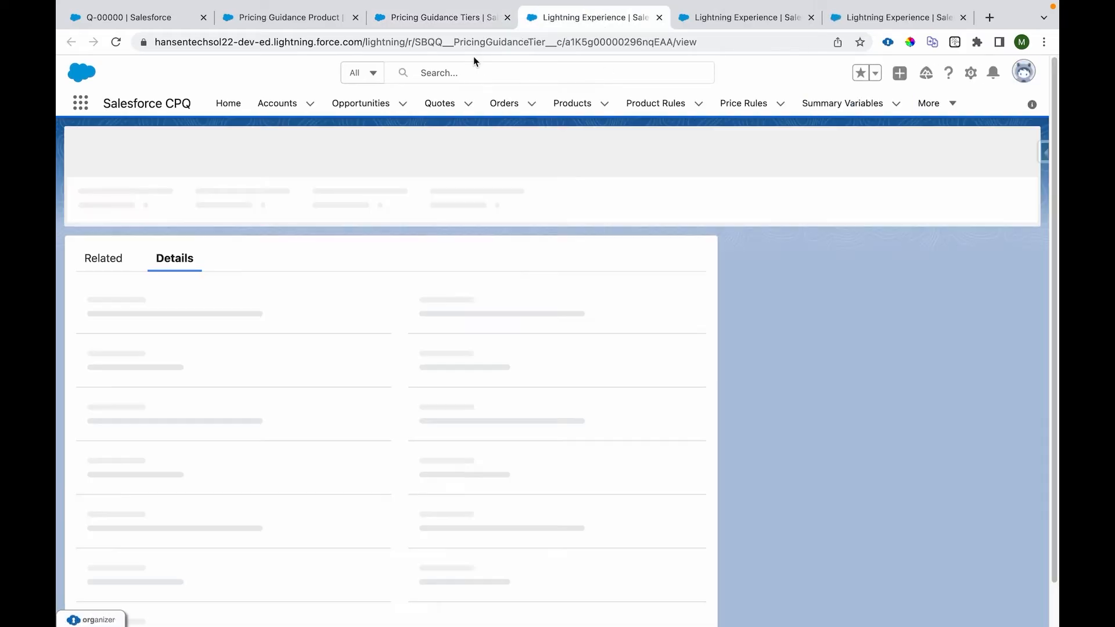
{"action": "double_click", "coordinate": [87, 293]}
{"action": "double_click", "coordinate": [91, 328]}
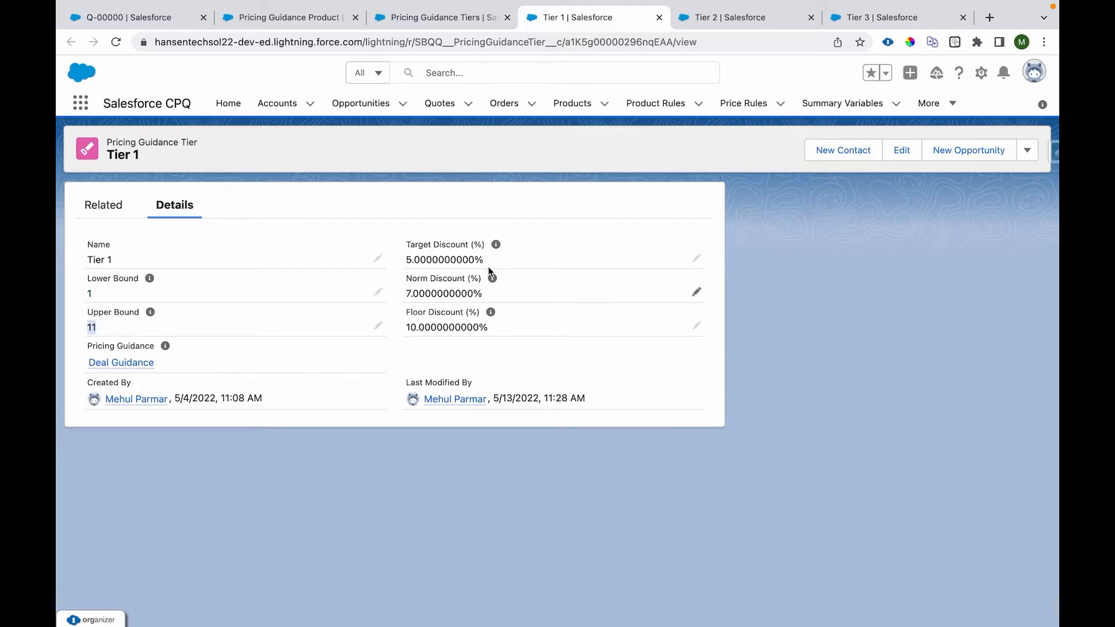
{"action": "left_click_drag", "start_coordinate": [407, 261], "coordinate": [474, 260]}
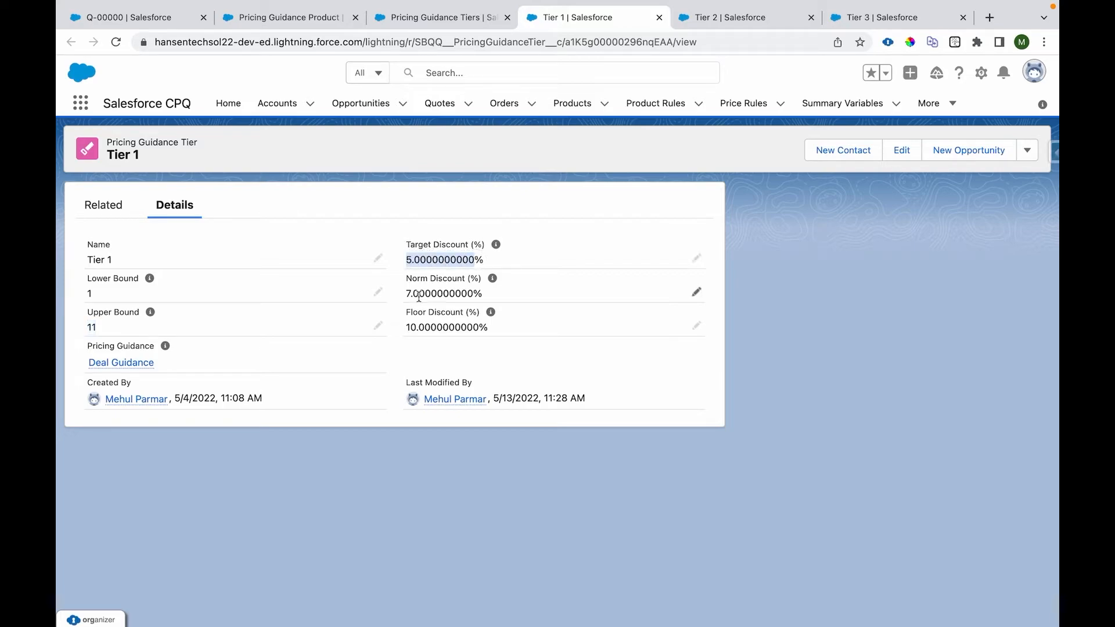
{"action": "left_click", "coordinate": [405, 297]}
{"action": "left_click_drag", "start_coordinate": [407, 299], "coordinate": [410, 330]}
{"action": "left_click", "coordinate": [732, 17]}
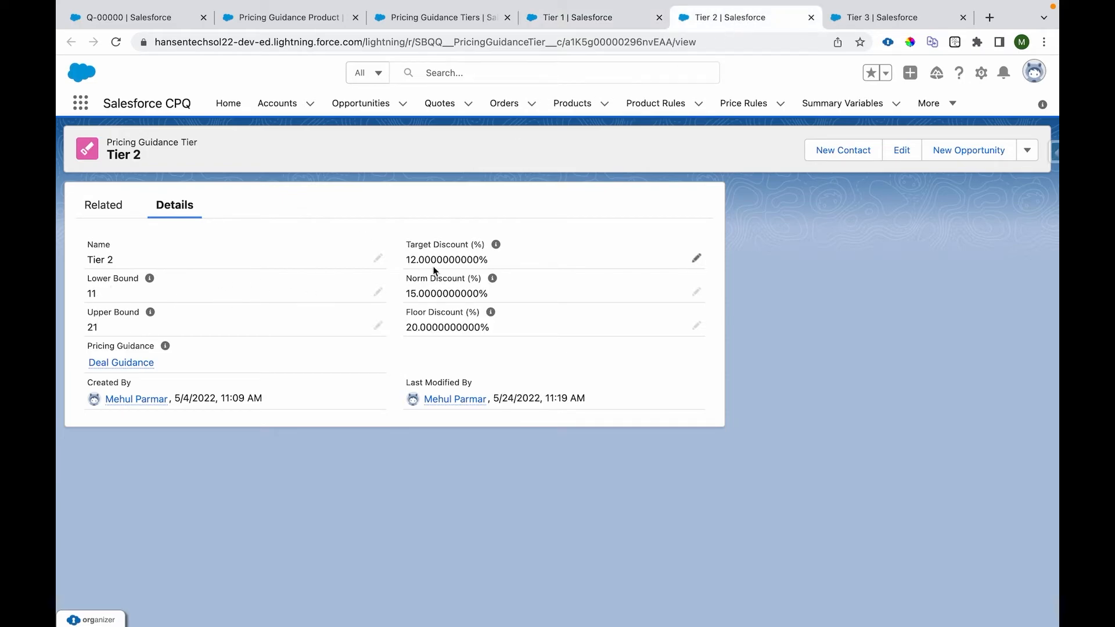
{"action": "left_click", "coordinate": [886, 18]}
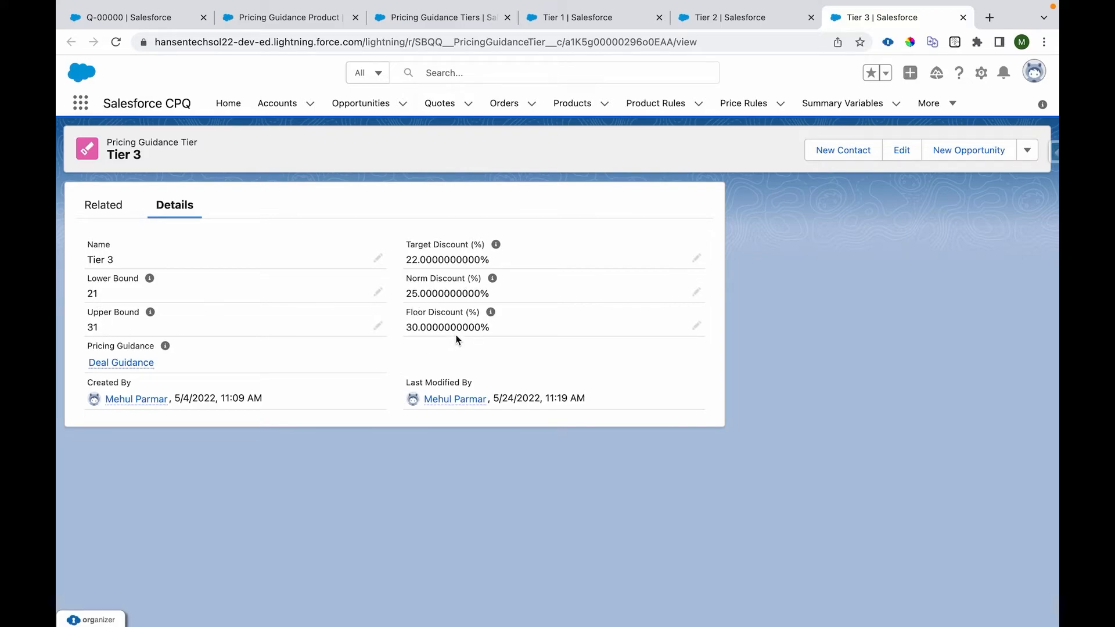
Return to the quote record, open its line editor and dismiss the browser's page search.
{"action": "left_click", "coordinate": [278, 20]}
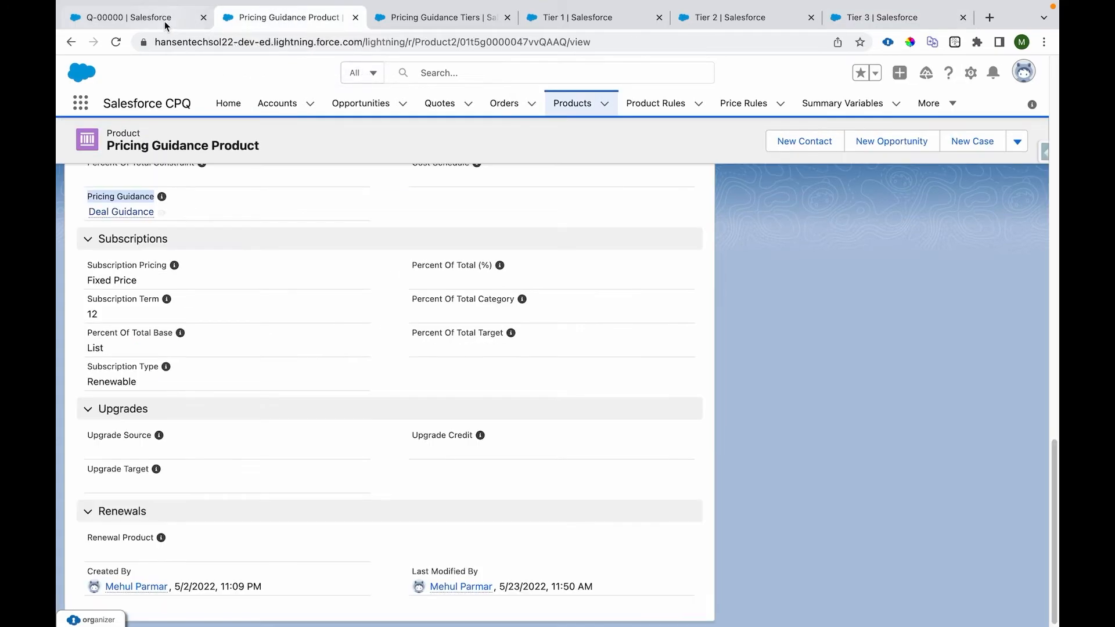
{"action": "left_click", "coordinate": [167, 23]}
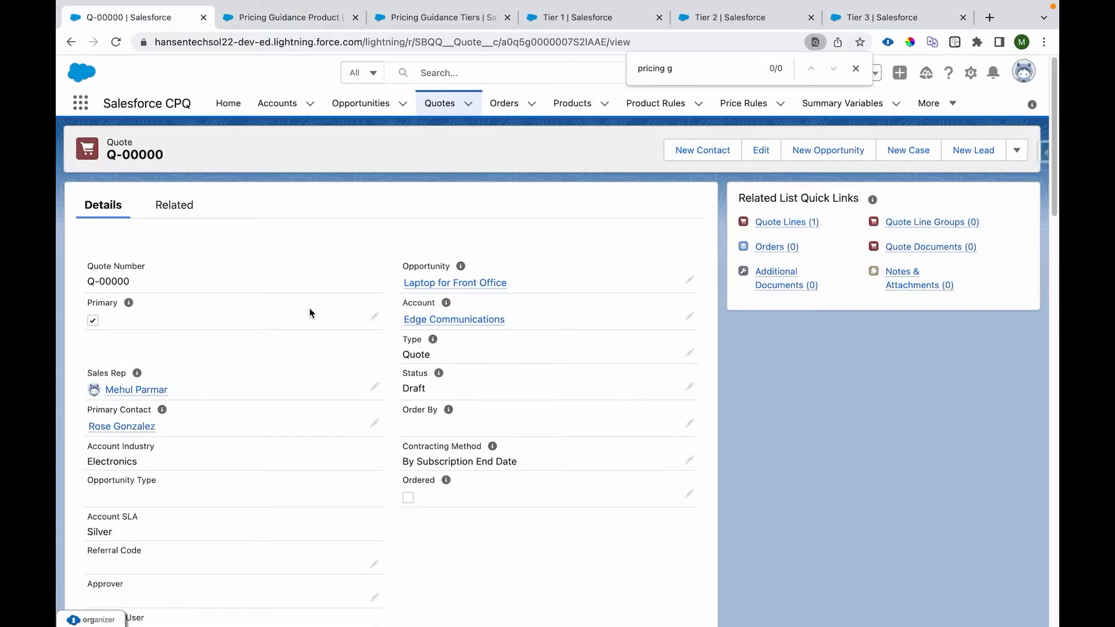
{"action": "left_click", "coordinate": [1013, 155]}
{"action": "left_click", "coordinate": [975, 319]}
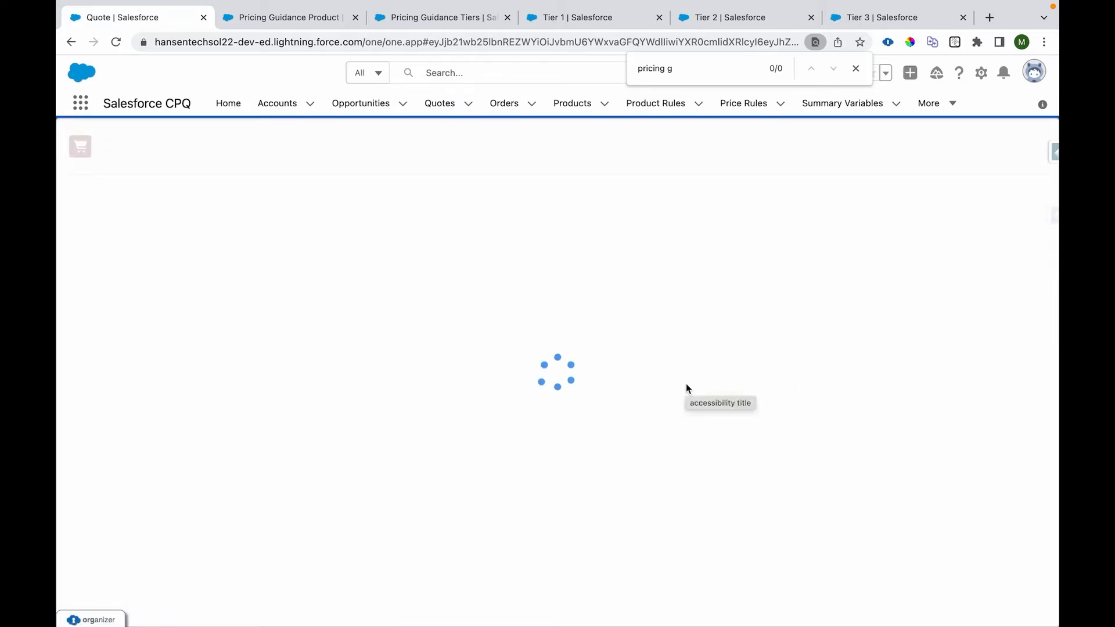
{"action": "left_click", "coordinate": [856, 68]}
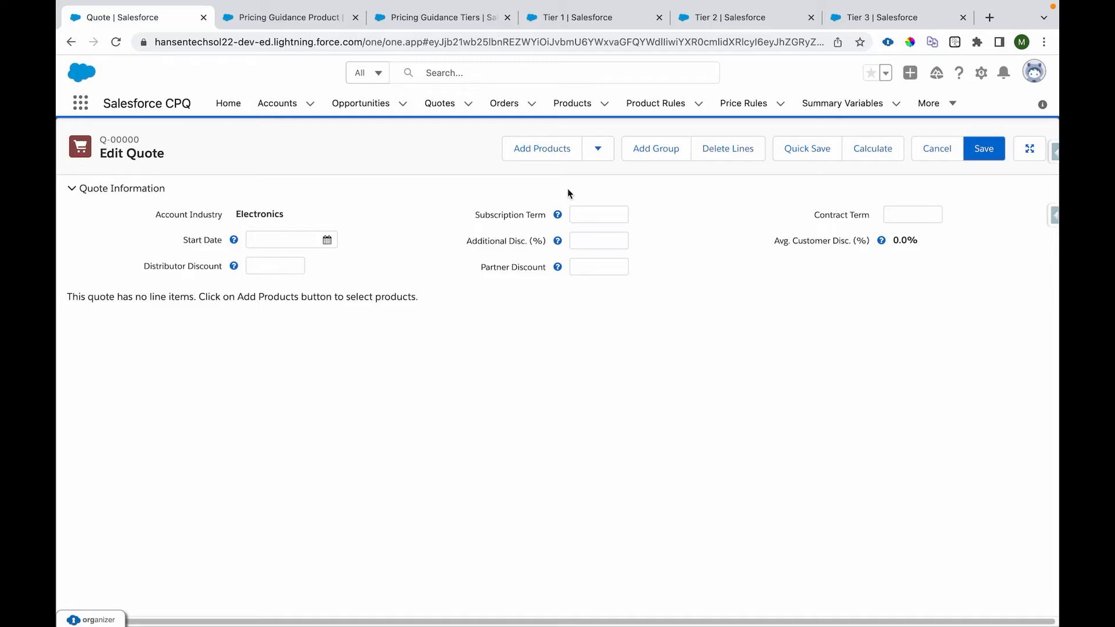
Search the product catalog for Pricing Guidance Product and add it to the quote.
{"action": "left_click", "coordinate": [549, 154]}
{"action": "type", "text": "Pricing Guid"}
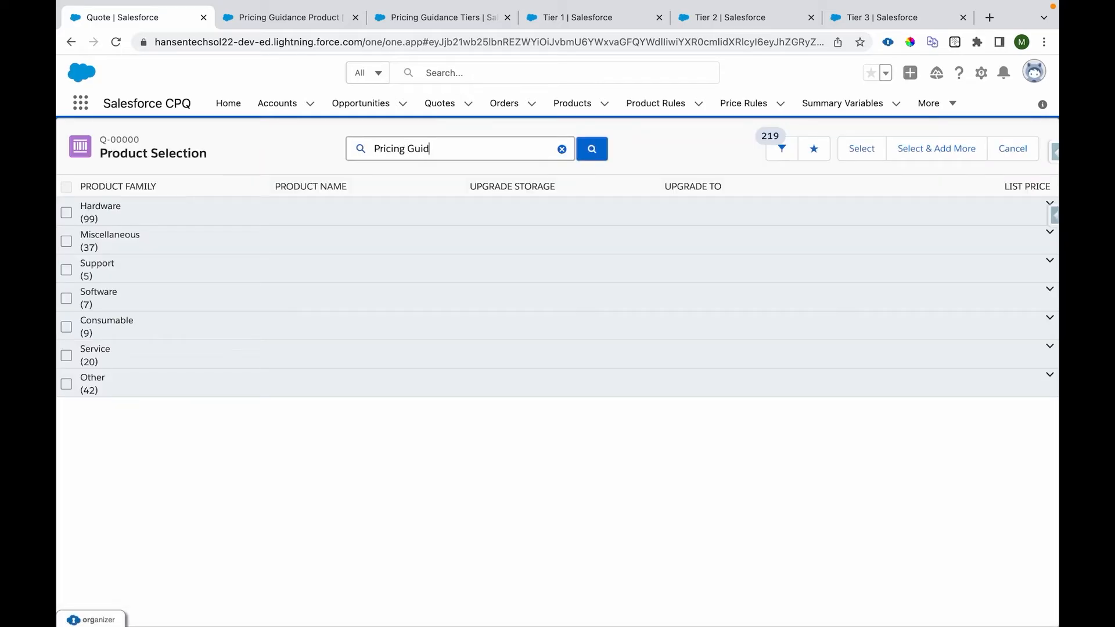
{"action": "type", "text": "ance Product"}
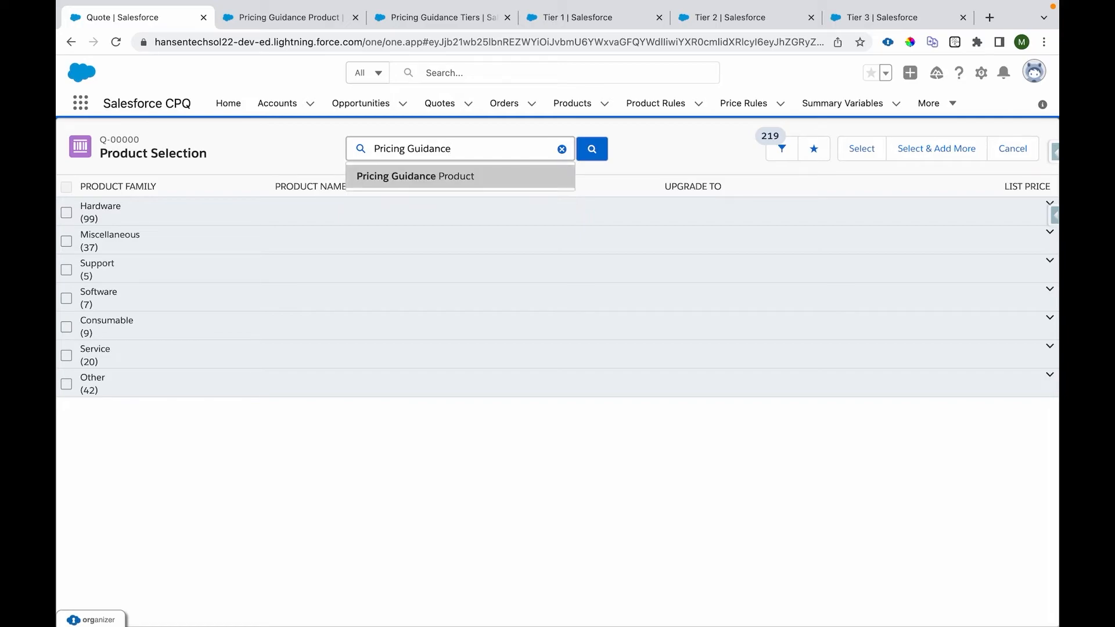
{"action": "key", "text": "Return"}
{"action": "left_click", "coordinate": [66, 238]}
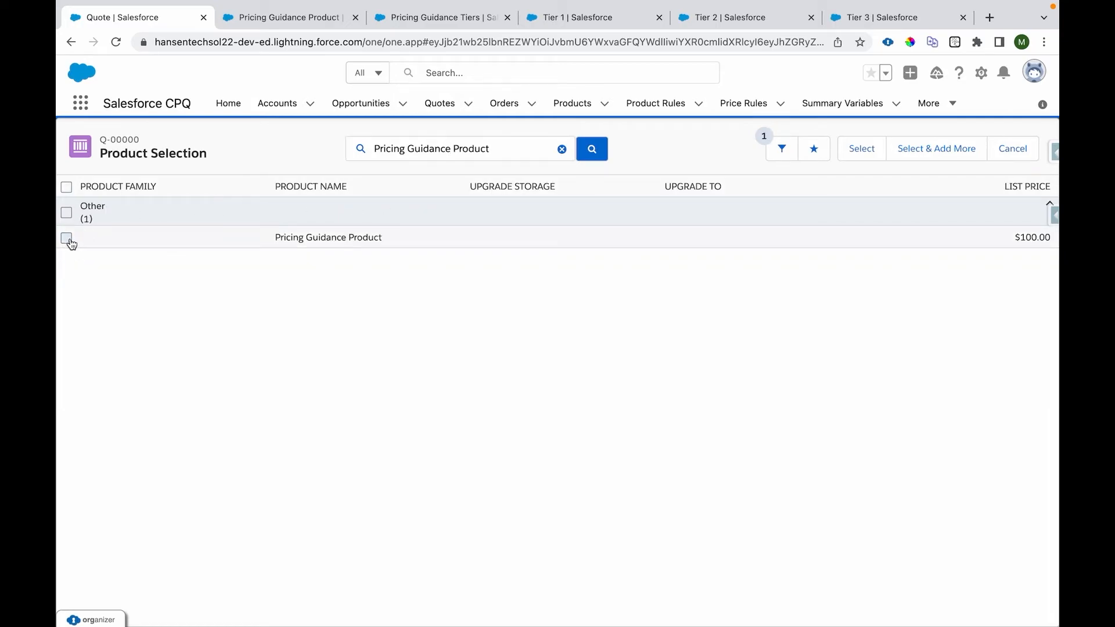
{"action": "left_click", "coordinate": [861, 149]}
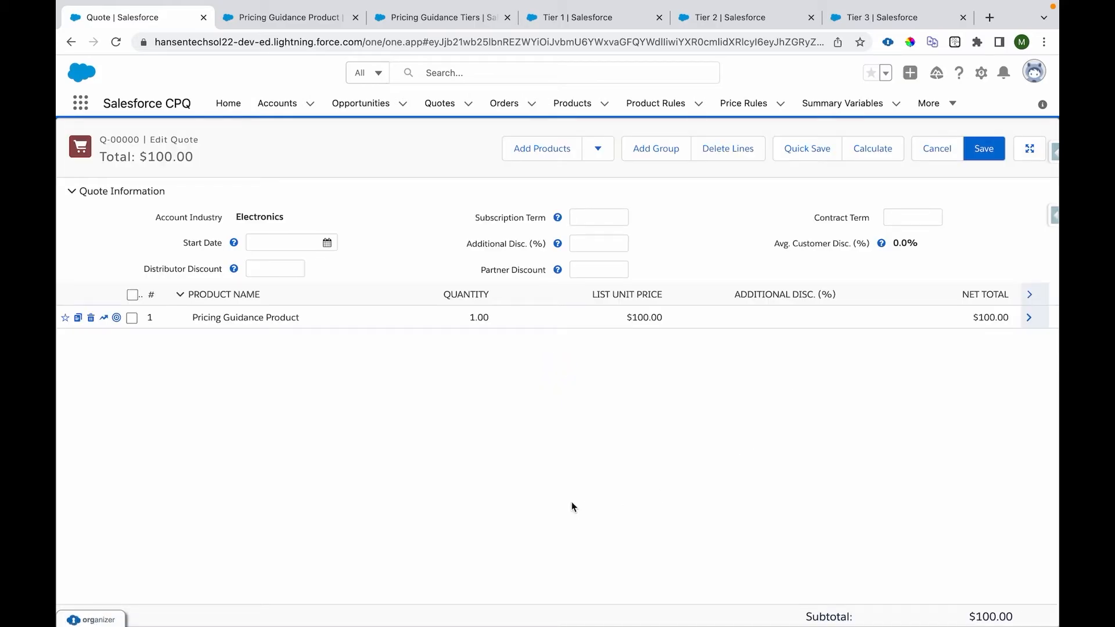
View the pricing guidance for the Pricing Guidance Product line, compare its target, norm and floor discounts with Tier 1, and close it.
{"action": "left_click", "coordinate": [117, 319]}
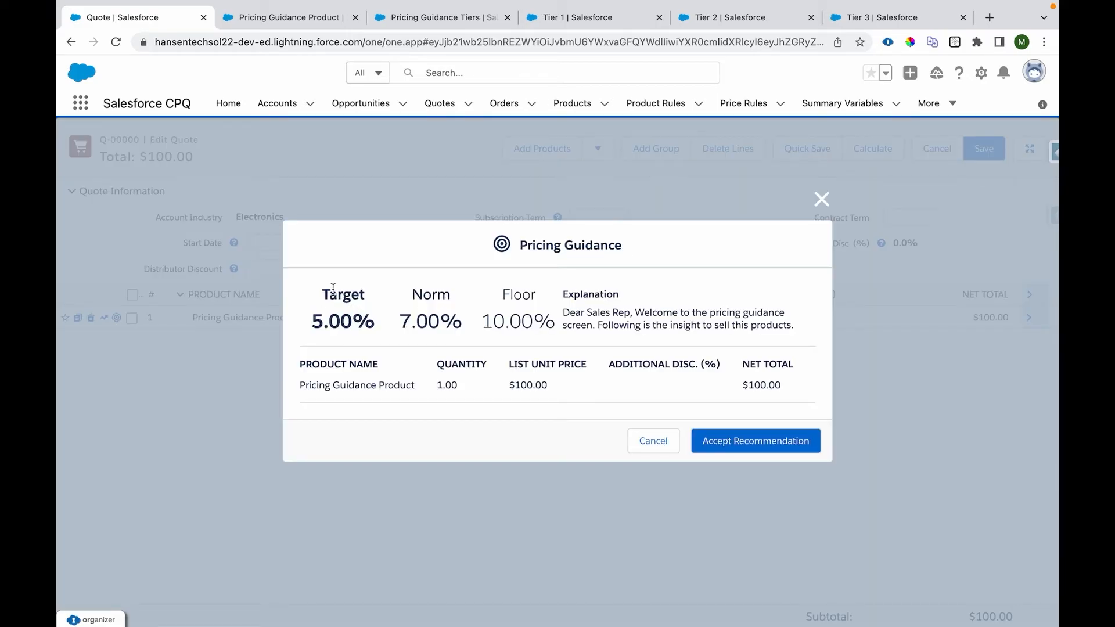
{"action": "left_click_drag", "start_coordinate": [323, 294], "coordinate": [549, 323]}
{"action": "left_click", "coordinate": [425, 293]}
{"action": "left_click", "coordinate": [512, 293]}
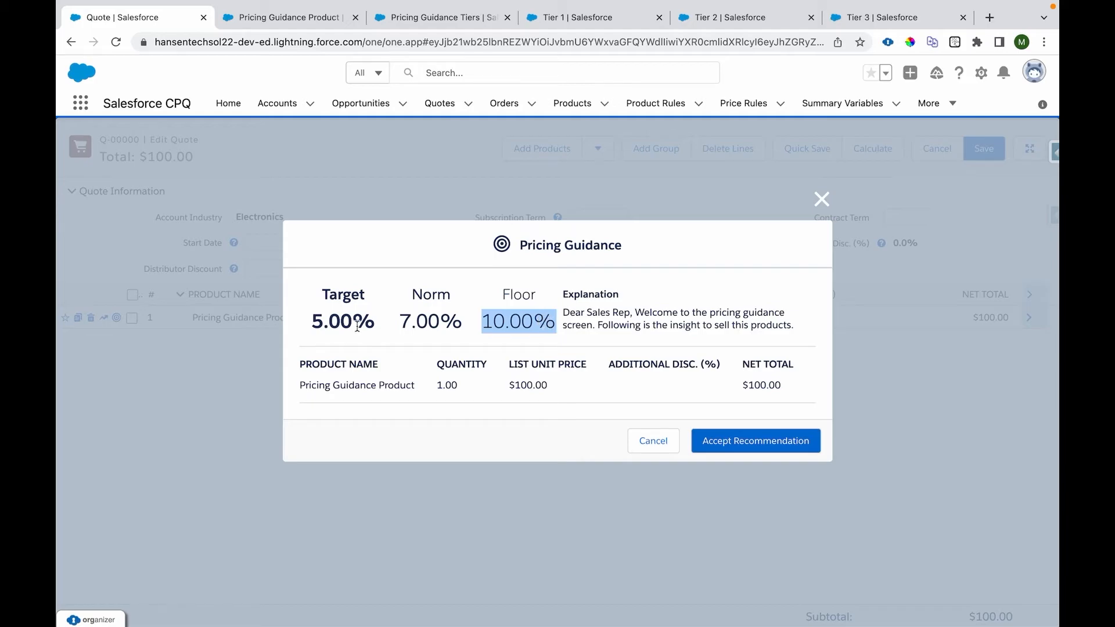
{"action": "left_click", "coordinate": [554, 18]}
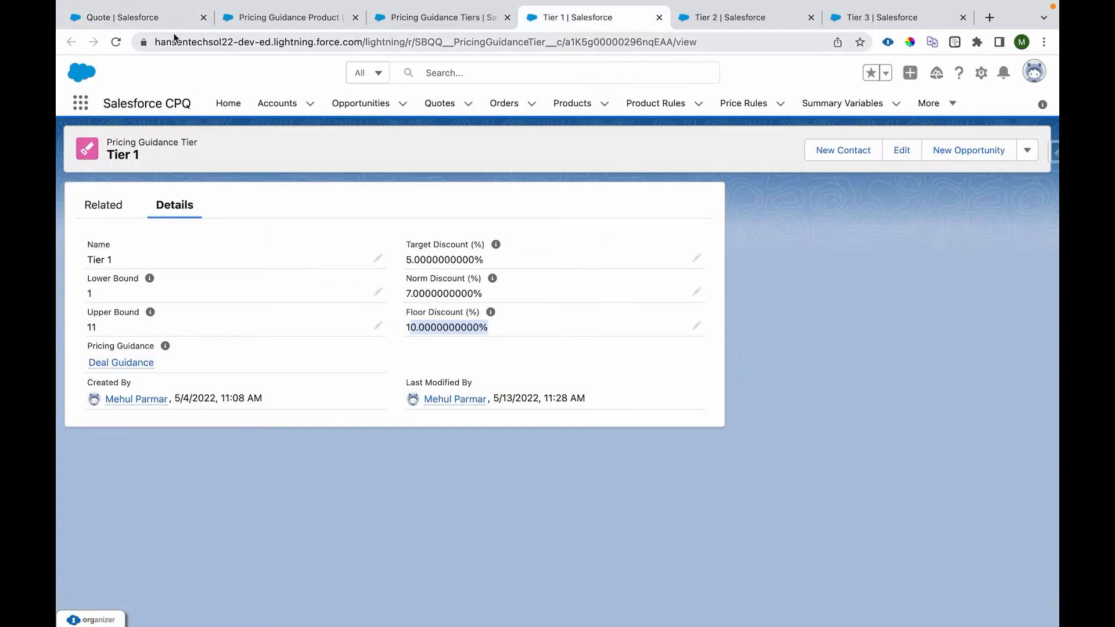
{"action": "left_click", "coordinate": [163, 18]}
{"action": "left_click", "coordinate": [821, 200]}
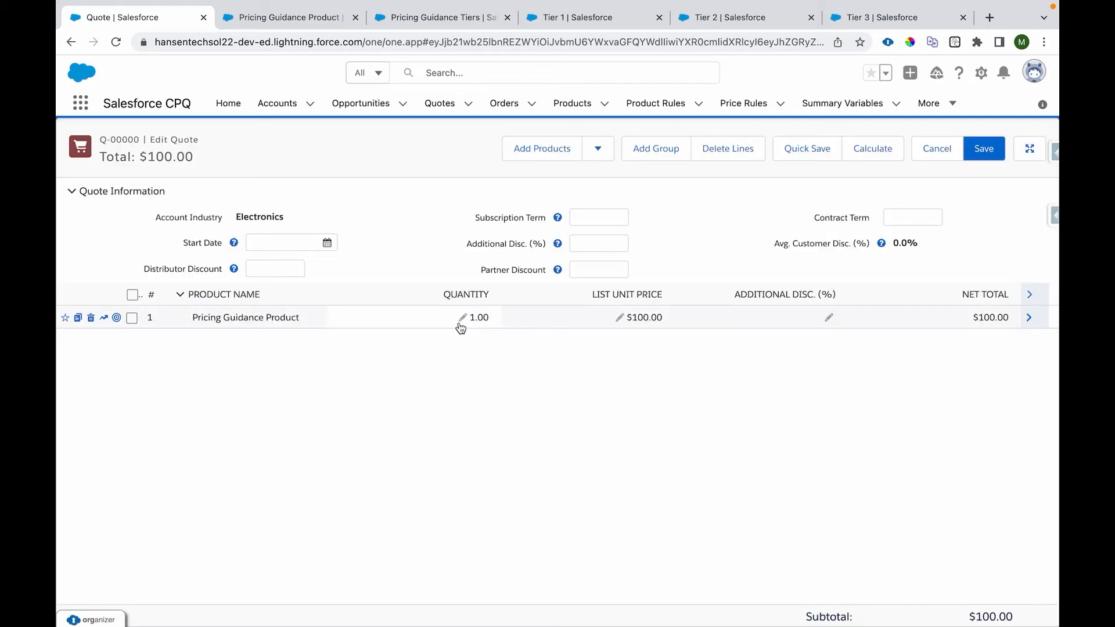
Reopen the pricing guidance for the Pricing Guidance Product line and accept the recommended target discount.
{"action": "left_click", "coordinate": [117, 318]}
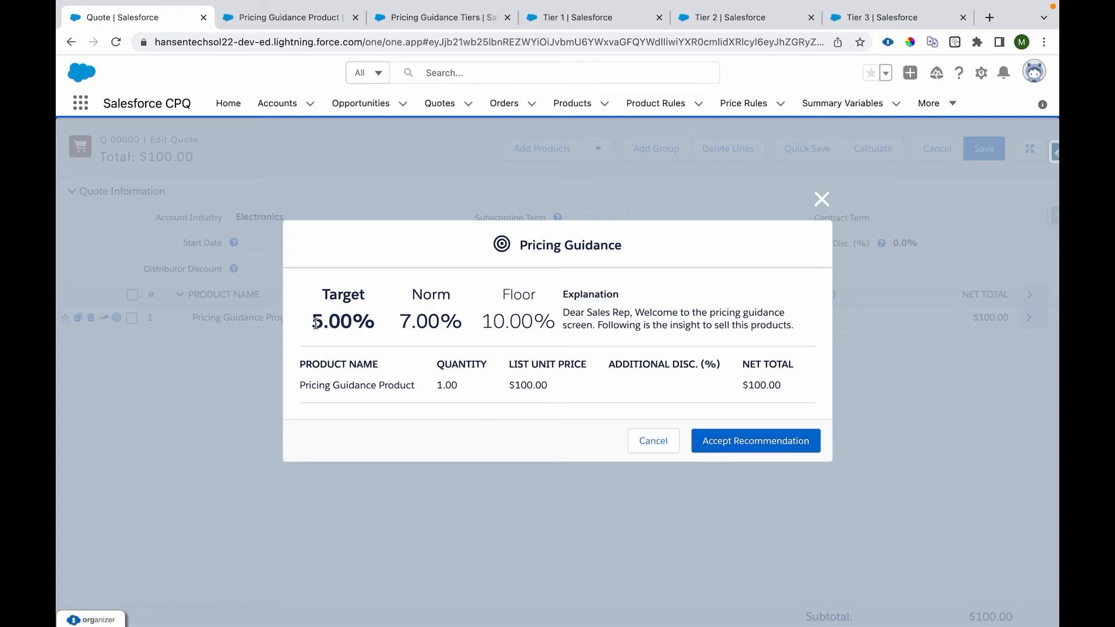
{"action": "double_click", "coordinate": [363, 295]}
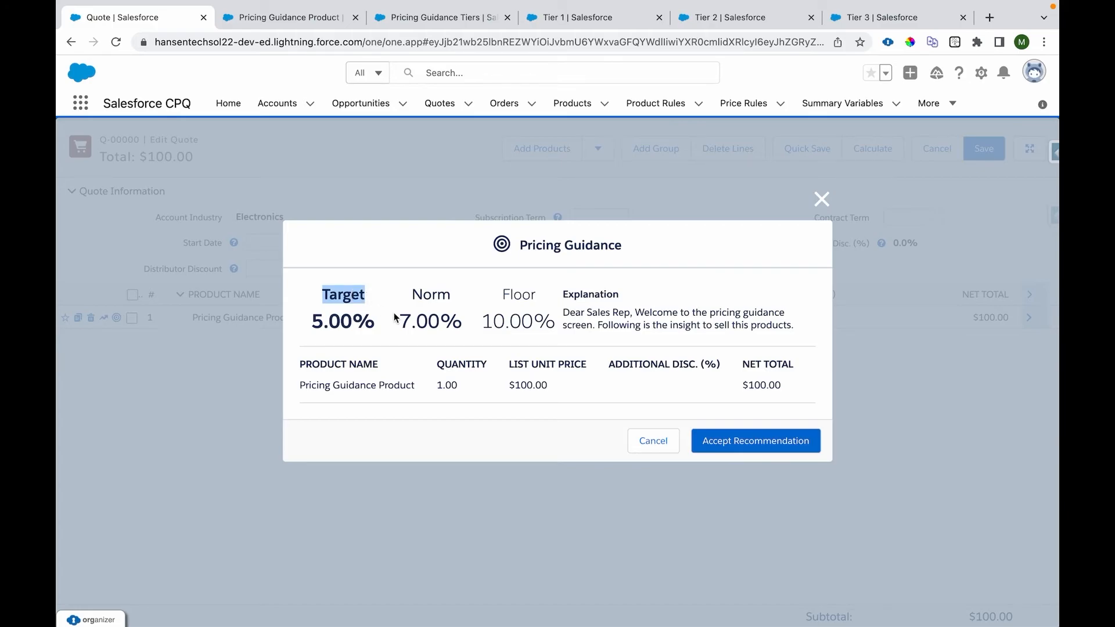
{"action": "left_click", "coordinate": [767, 446]}
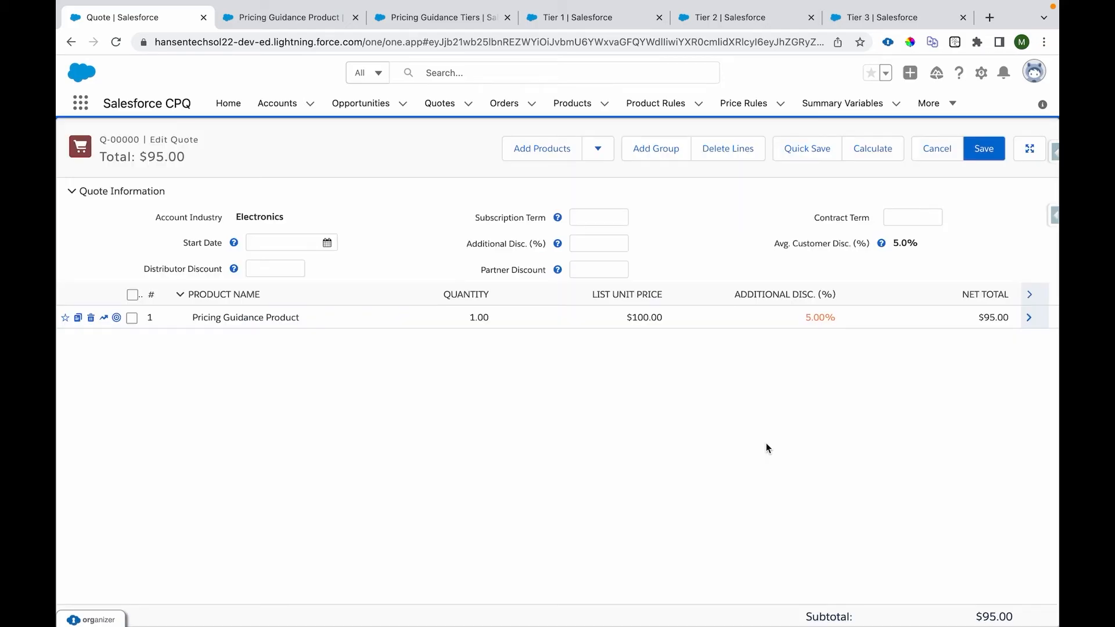
Check the quote's average customer discount and the line's expanded price details against Tier 1's target discount.
{"action": "left_click_drag", "start_coordinate": [893, 243], "coordinate": [918, 243]}
{"action": "left_click", "coordinate": [1029, 318]}
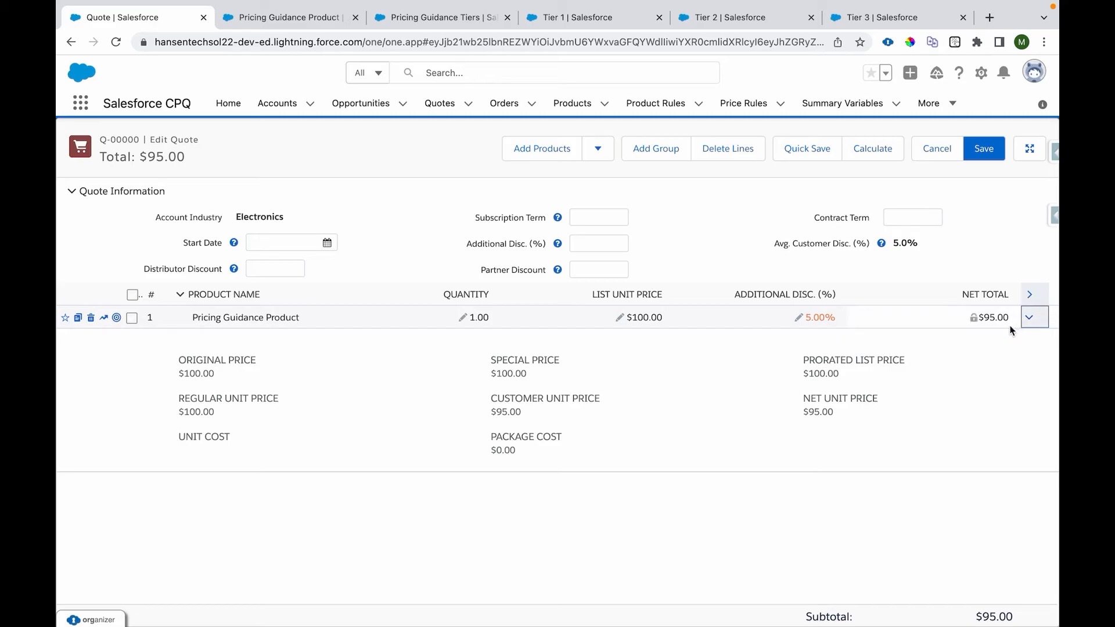
{"action": "left_click", "coordinate": [611, 25]}
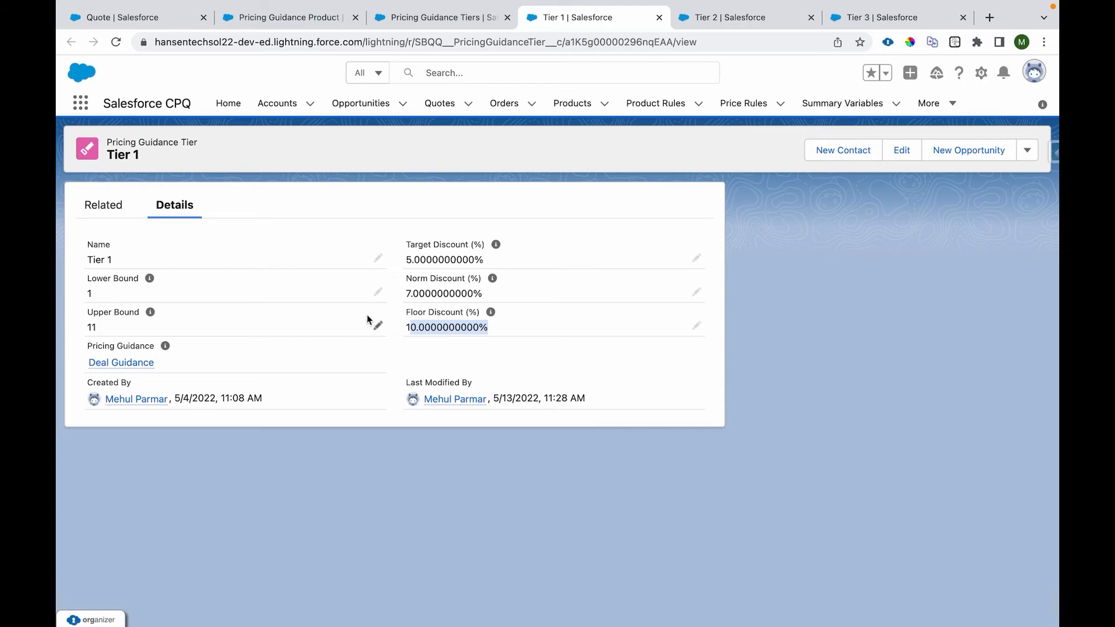
{"action": "left_click_drag", "start_coordinate": [406, 259], "coordinate": [475, 260]}
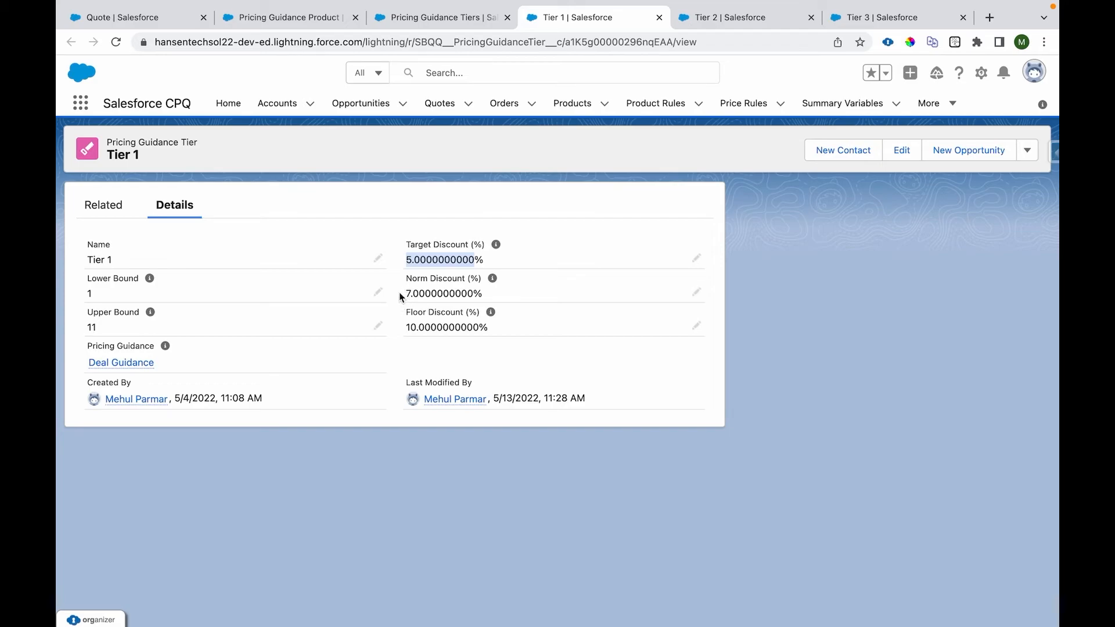
Return to the quote and apply Tier 1's norm and floor rates to the Pricing Guidance Product line as additional discounts of 7% and 10%.
{"action": "left_click", "coordinate": [140, 21]}
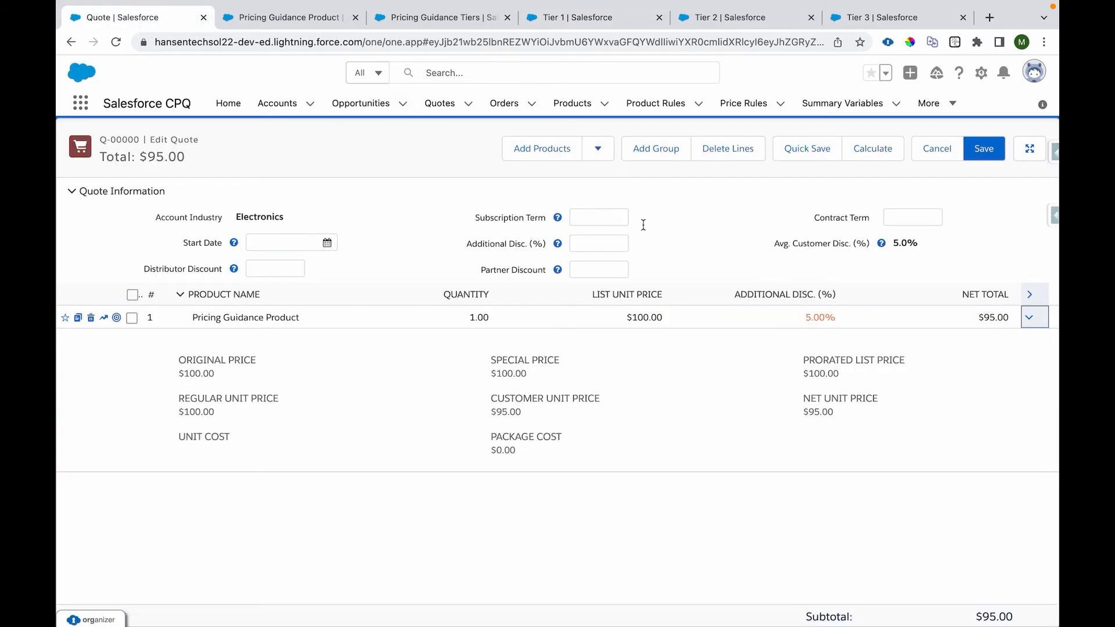
{"action": "left_click", "coordinate": [800, 319]}
{"action": "type", "text": "7"}
{"action": "left_click", "coordinate": [796, 462]}
{"action": "left_click", "coordinate": [801, 321]}
{"action": "type", "text": "10"}
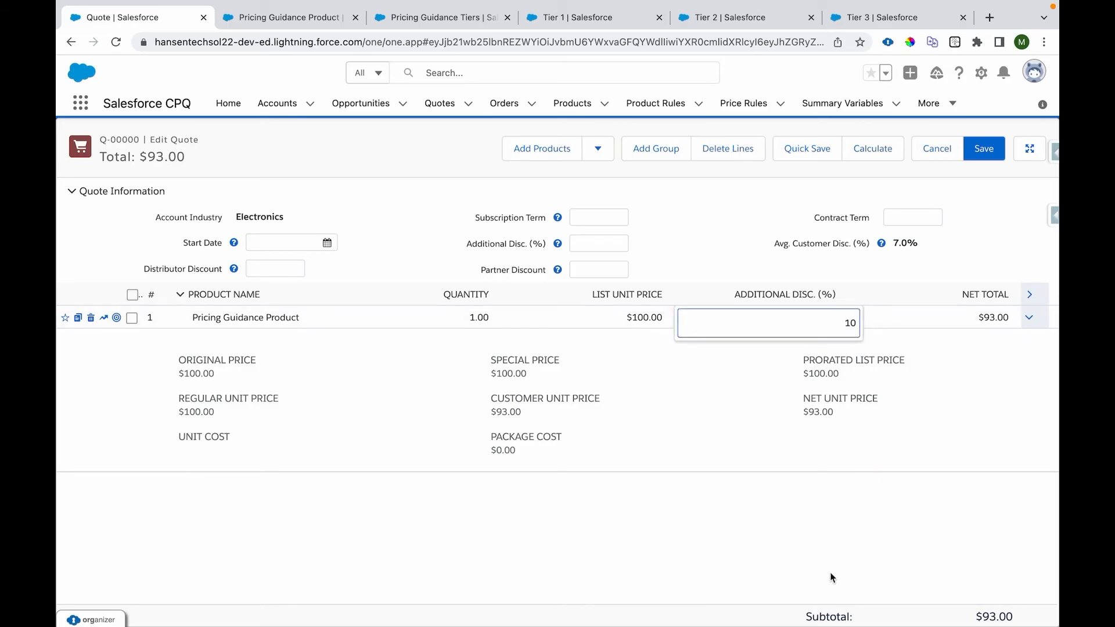
{"action": "left_click", "coordinate": [832, 556]}
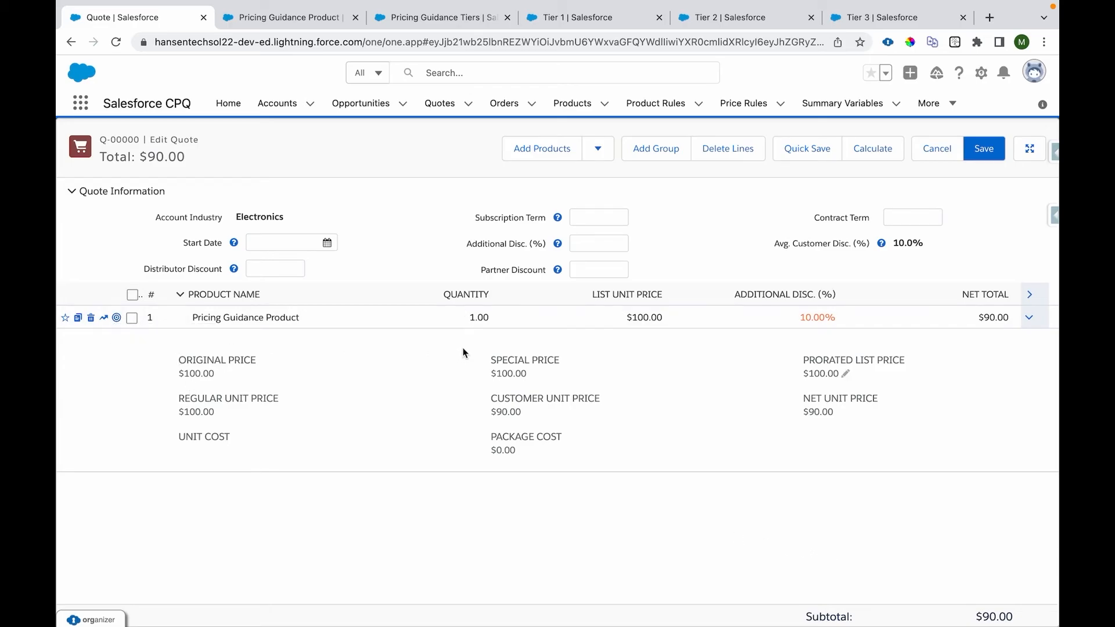
Set the Pricing Guidance Product line's quantity to 11 and open its pricing guidance.
{"action": "left_click", "coordinate": [463, 319]}
{"action": "type", "text": "11"}
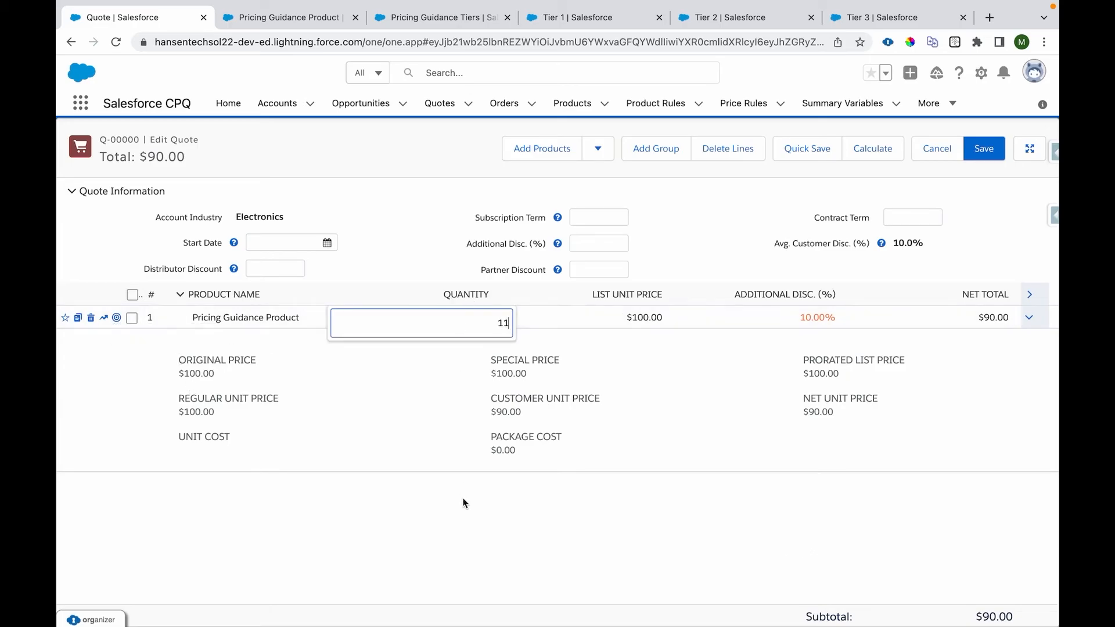
{"action": "left_click", "coordinate": [462, 502]}
{"action": "left_click", "coordinate": [117, 319]}
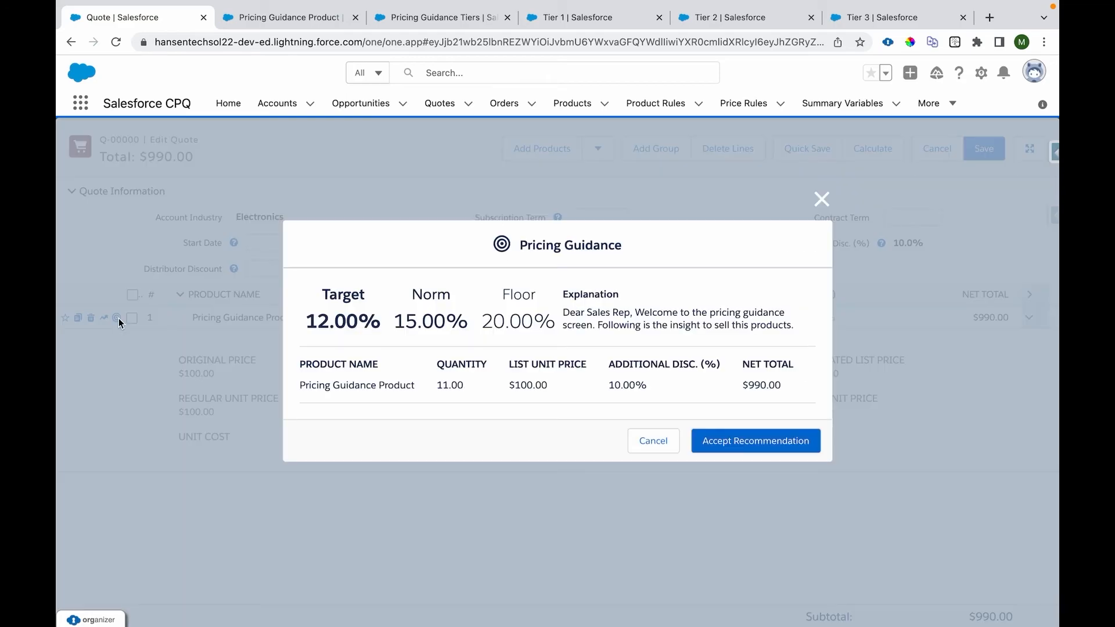
Check the recommended target discount against Tier 2's quantity bounds and accept the 12% recommendation on the quote.
{"action": "left_click_drag", "start_coordinate": [306, 321], "coordinate": [329, 322]}
{"action": "left_click", "coordinate": [728, 18]}
{"action": "left_click_drag", "start_coordinate": [85, 275], "coordinate": [117, 331]}
{"action": "left_click", "coordinate": [142, 16]}
{"action": "left_click", "coordinate": [731, 446]}
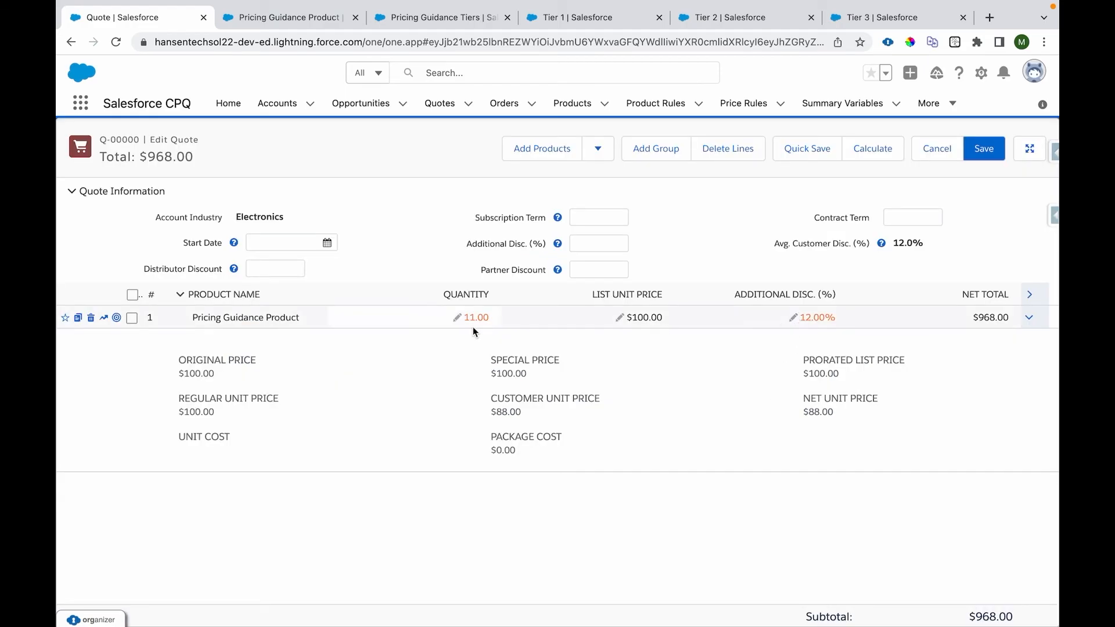
Set the Pricing Guidance Product line's quantity to 21 and accept the 22% target discount recommended by its pricing guidance.
{"action": "left_click", "coordinate": [457, 318]}
{"action": "type", "text": "21"}
{"action": "left_click", "coordinate": [535, 518]}
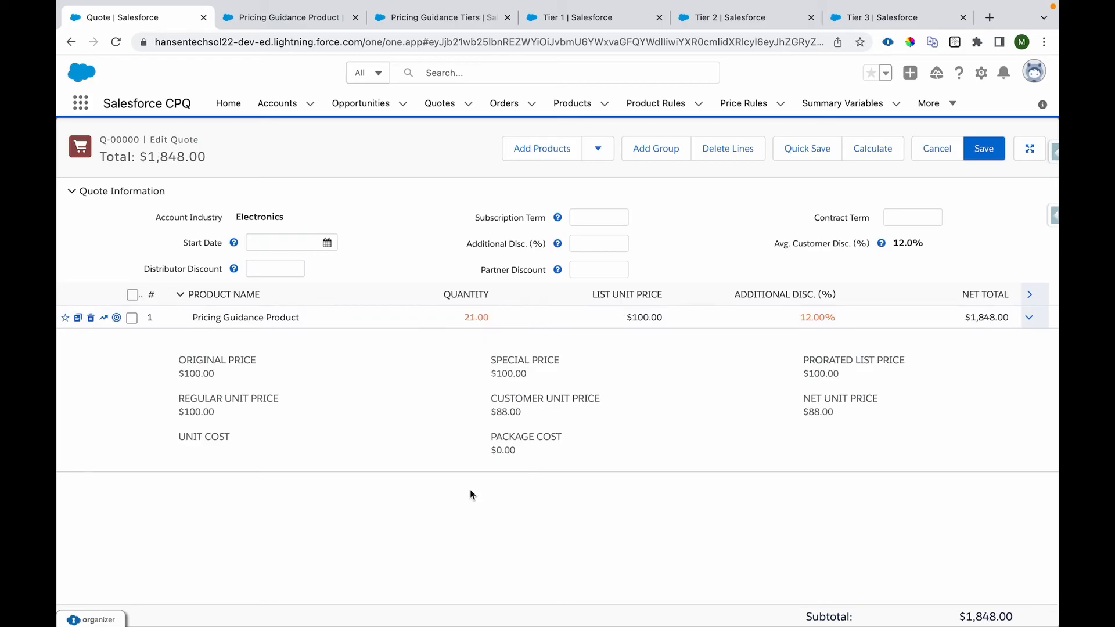
{"action": "left_click", "coordinate": [117, 319]}
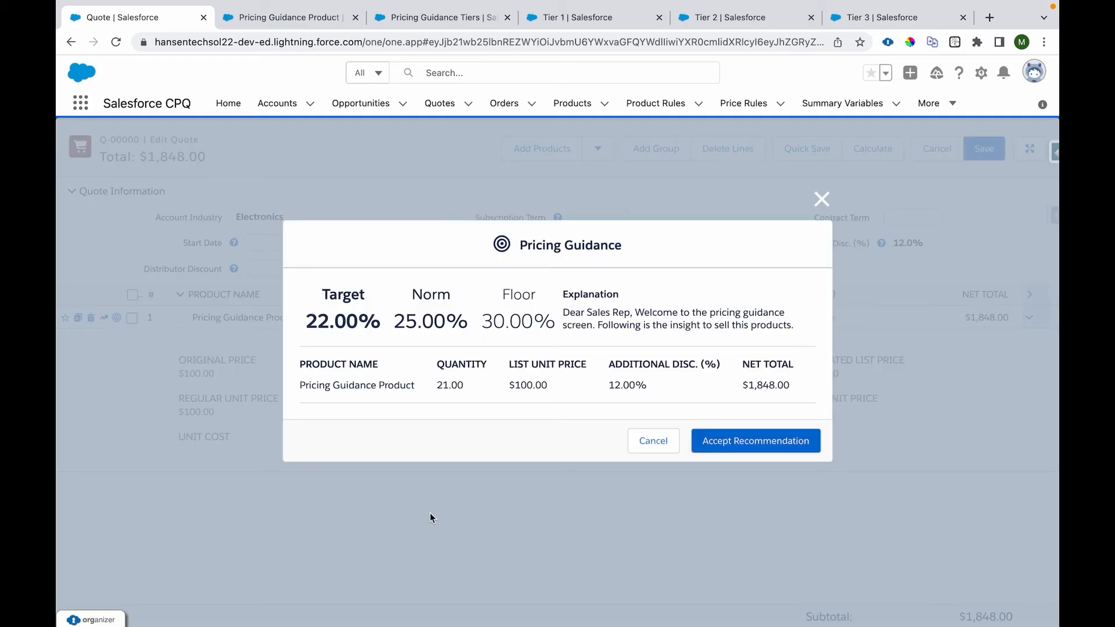
{"action": "left_click_drag", "start_coordinate": [306, 323], "coordinate": [446, 321]}
{"action": "left_click", "coordinate": [767, 441]}
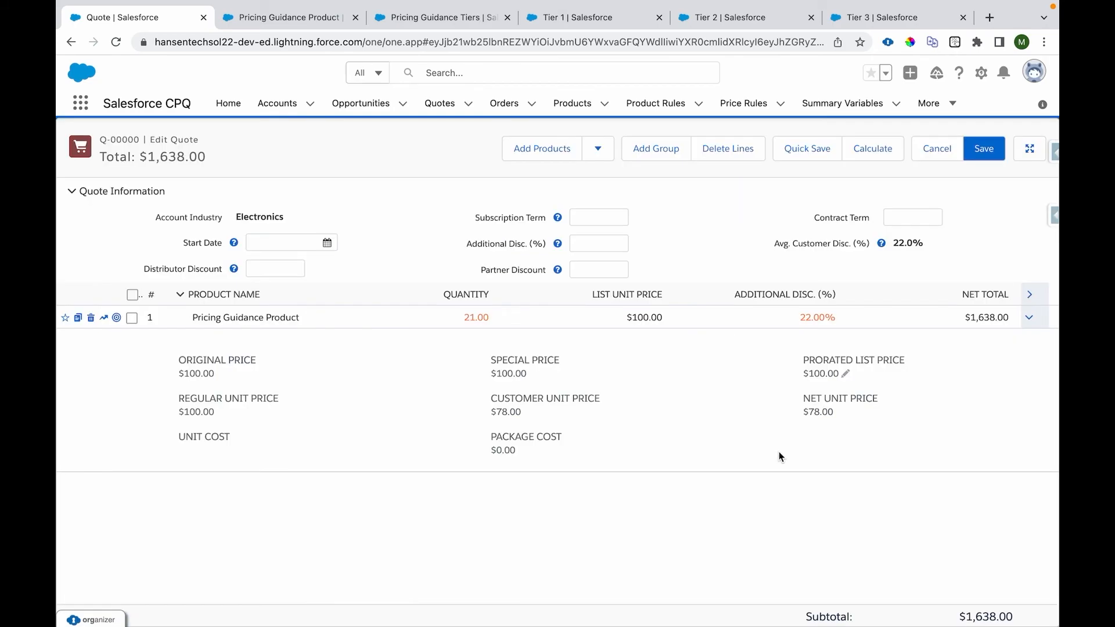
{"action": "left_click_drag", "start_coordinate": [800, 320], "coordinate": [835, 318]}
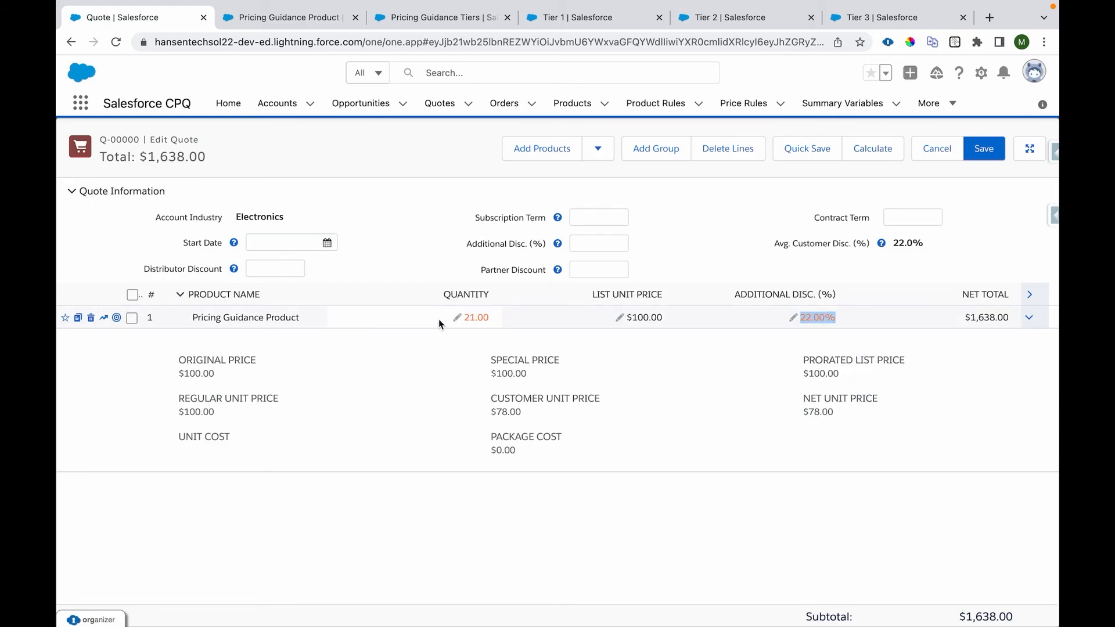
Set the Pricing Guidance Product line's quantity back to 1 and accept the 5% target discount from its pricing guidance.
{"action": "left_click", "coordinate": [462, 319]}
{"action": "type", "text": "1"}
{"action": "left_click", "coordinate": [493, 546]}
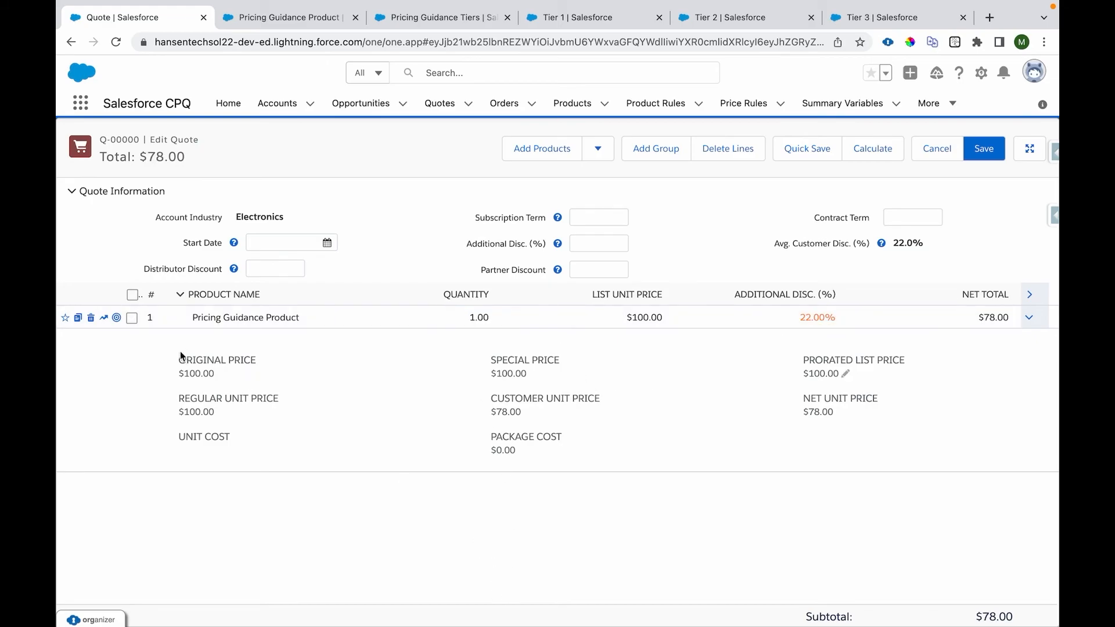
{"action": "left_click", "coordinate": [116, 318]}
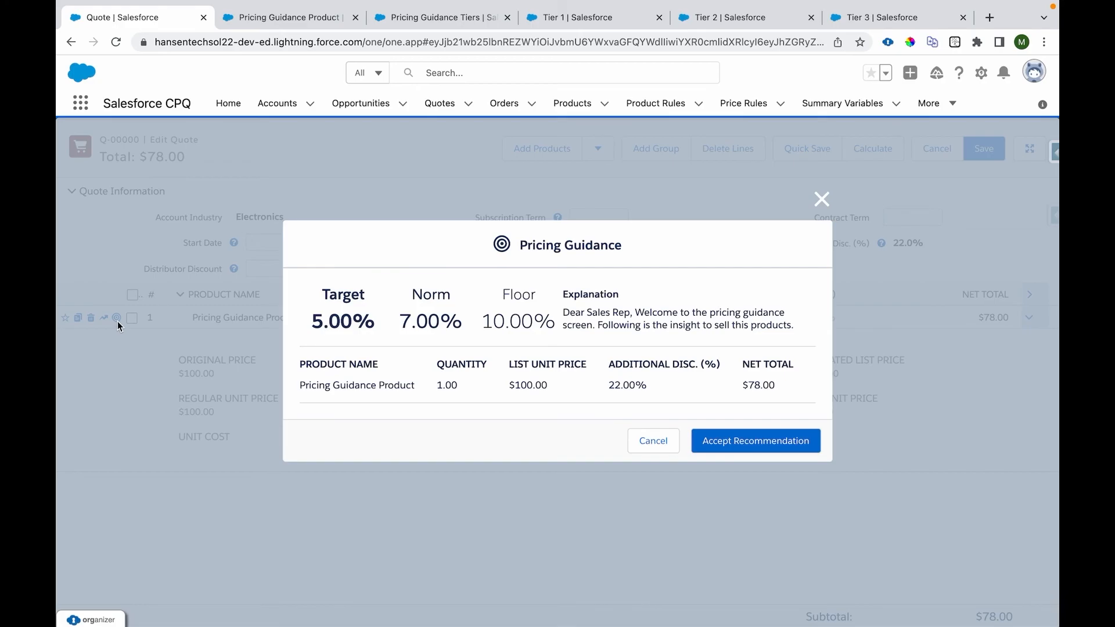
{"action": "left_click", "coordinate": [771, 445]}
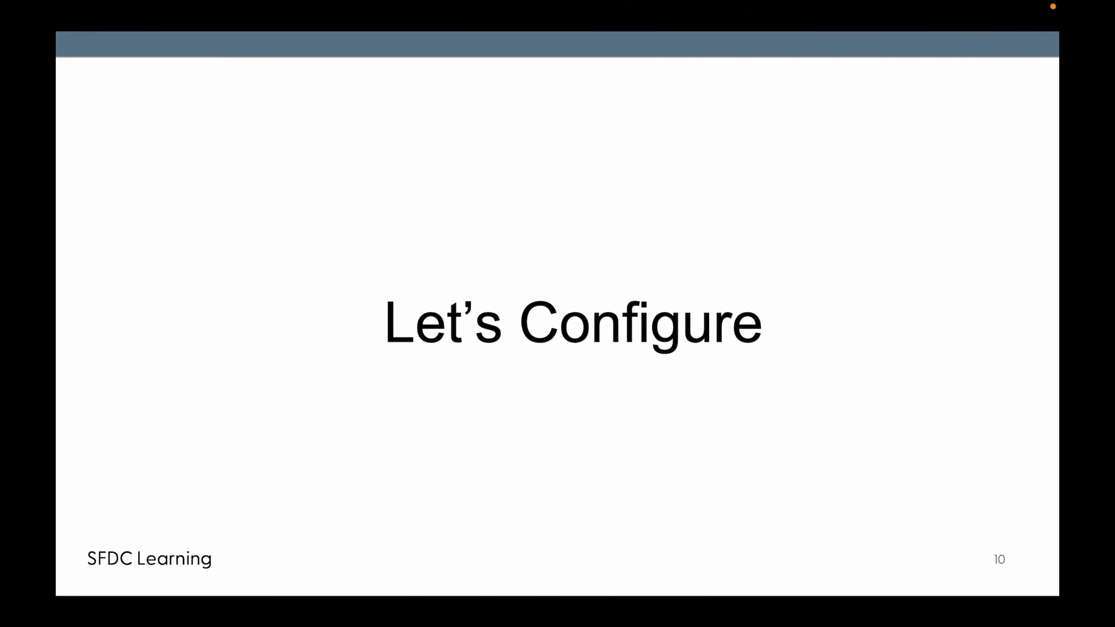
Advance the PowerPoint presentation to its closing Thank you slide and exit the slide show.
{"action": "key", "text": "Right"}
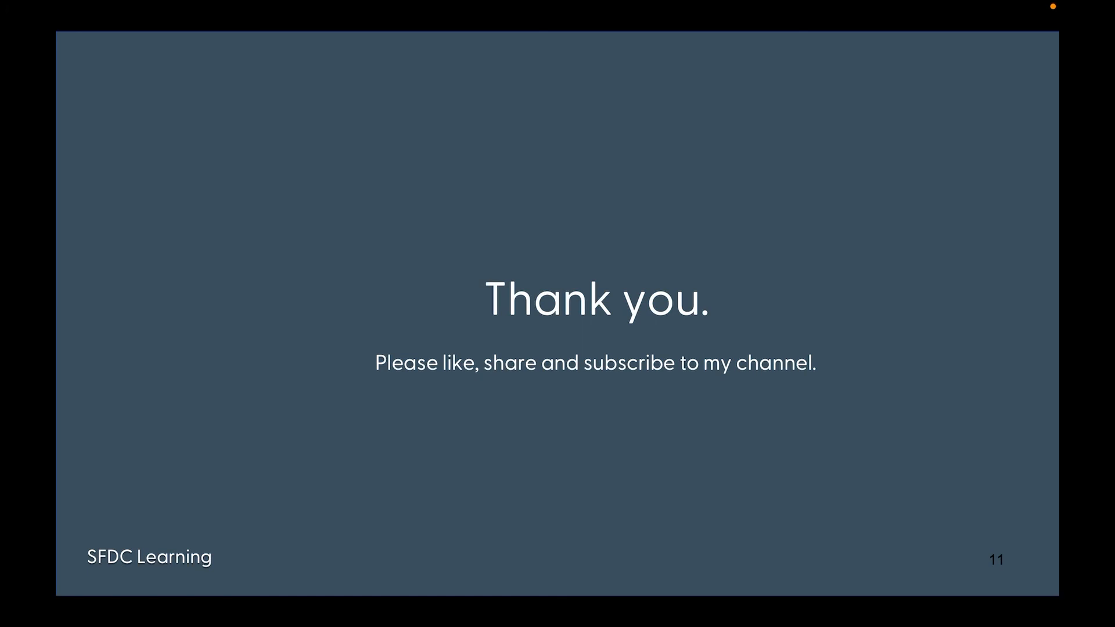
{"action": "key", "text": "Escape"}
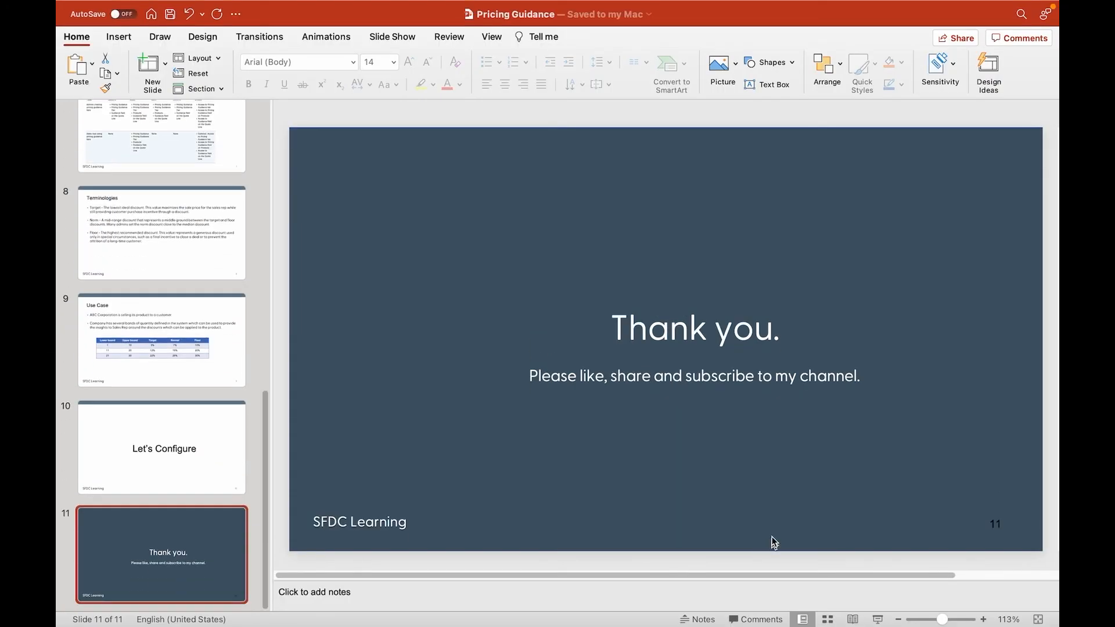